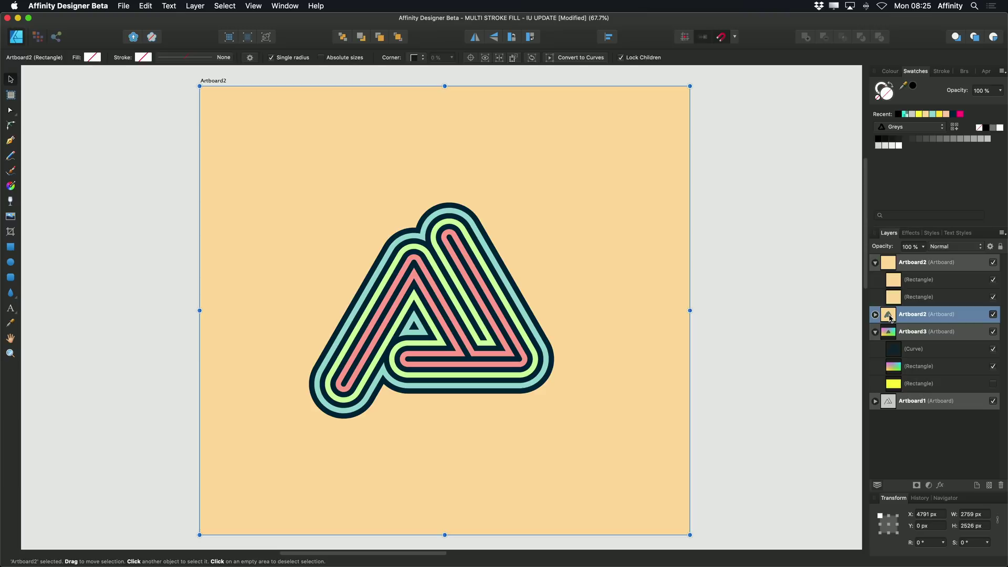
Select the top Artboard2 row in the Layers panel to show the empty peach artboard.
left_click(892, 265)
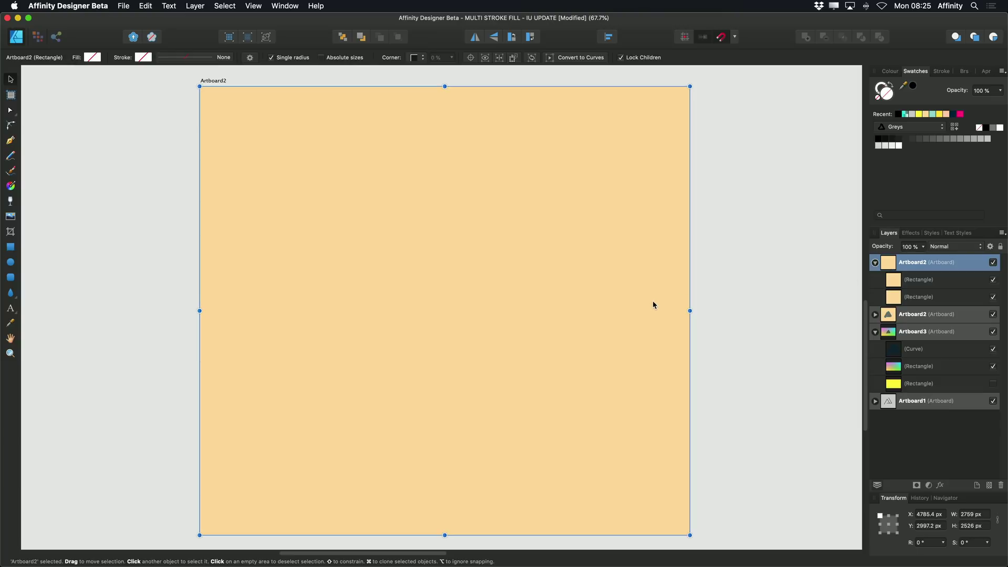
Paste the black A-and-triangle line shape onto the centre of Artboard2.
key("super+v")
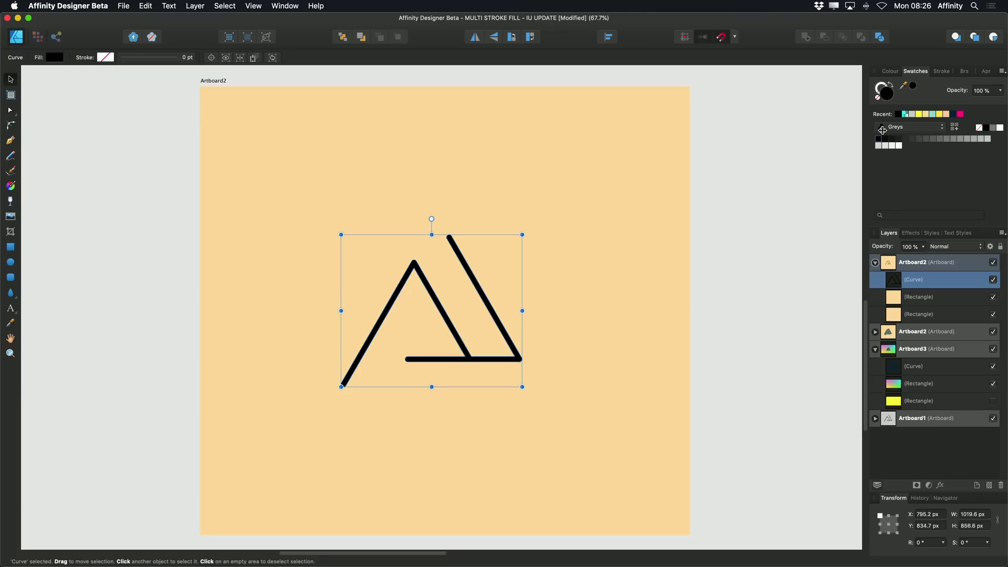
left_click(884, 93)
Give the line shape a 60 pt stroke with no colour and list its fills and strokes.
left_click(881, 87)
left_click(939, 115)
left_click(941, 72)
mouse_move(913, 102)
left_mouse_down()
mouse_move(966, 109)
mouse_move(894, 111)
left_mouse_up()
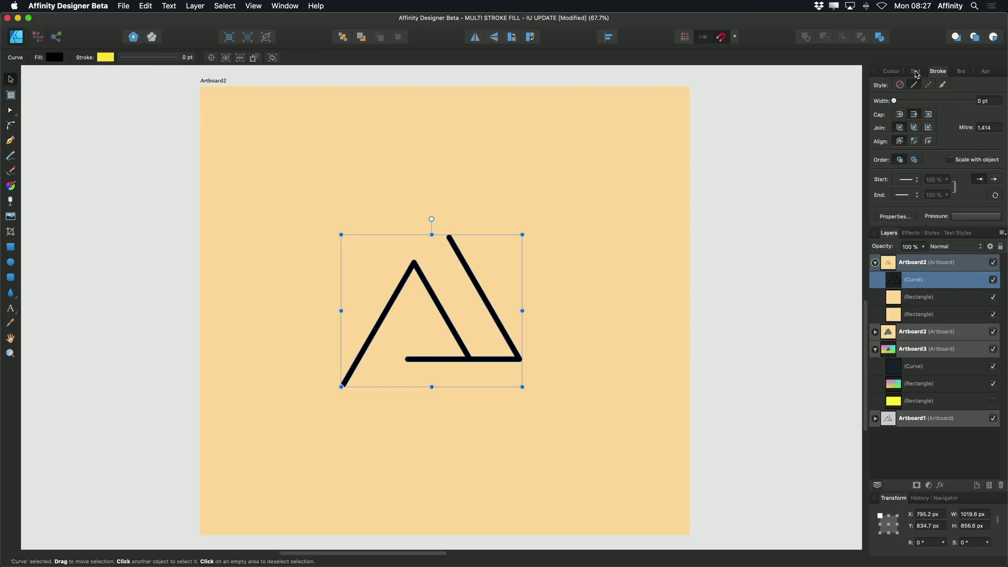
left_click(916, 71)
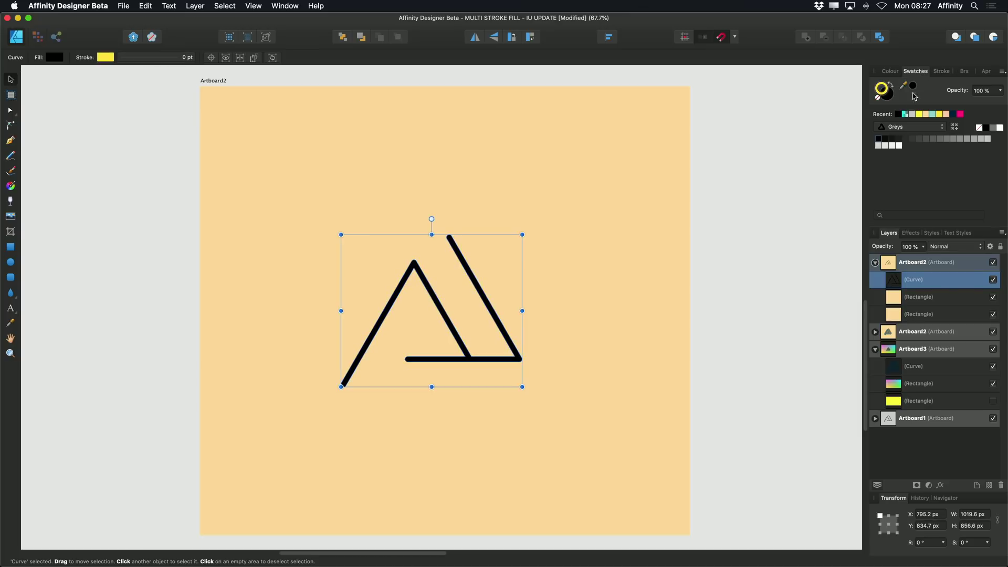
left_click(879, 99)
left_click(987, 75)
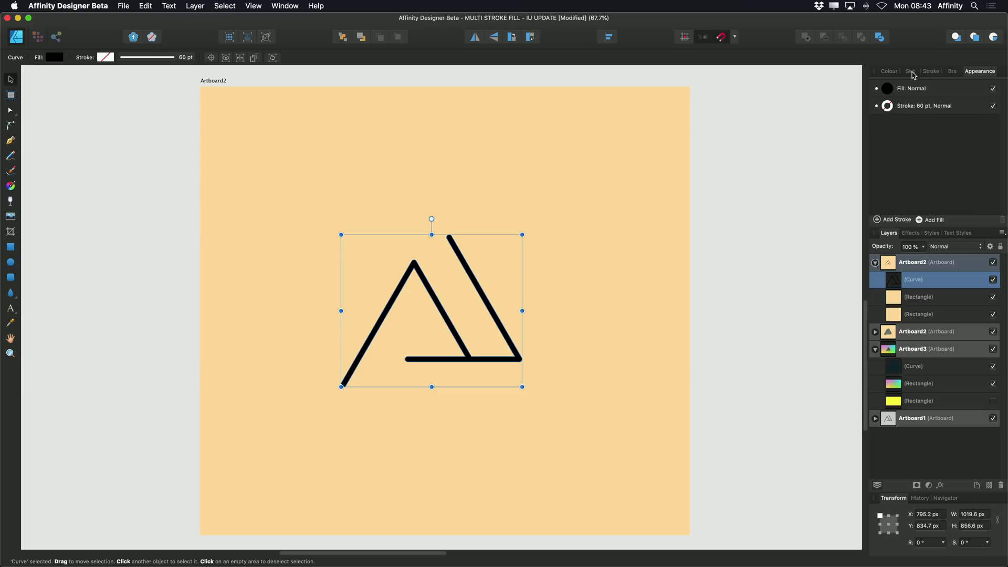
Float the Swatches panel and switch it to the Multi Stroke palette.
left_click_drag(911, 71, 726, 98)
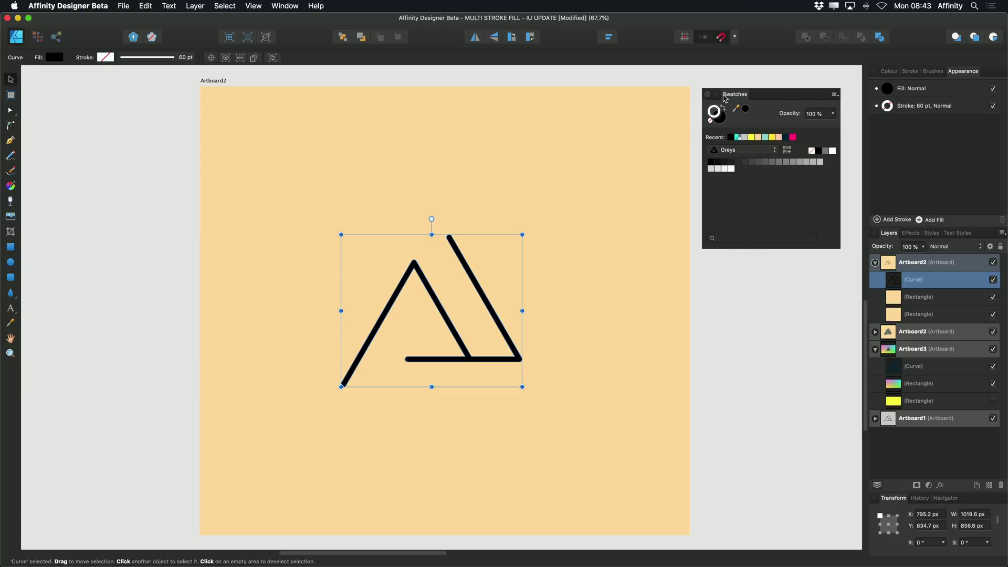
left_click(775, 152)
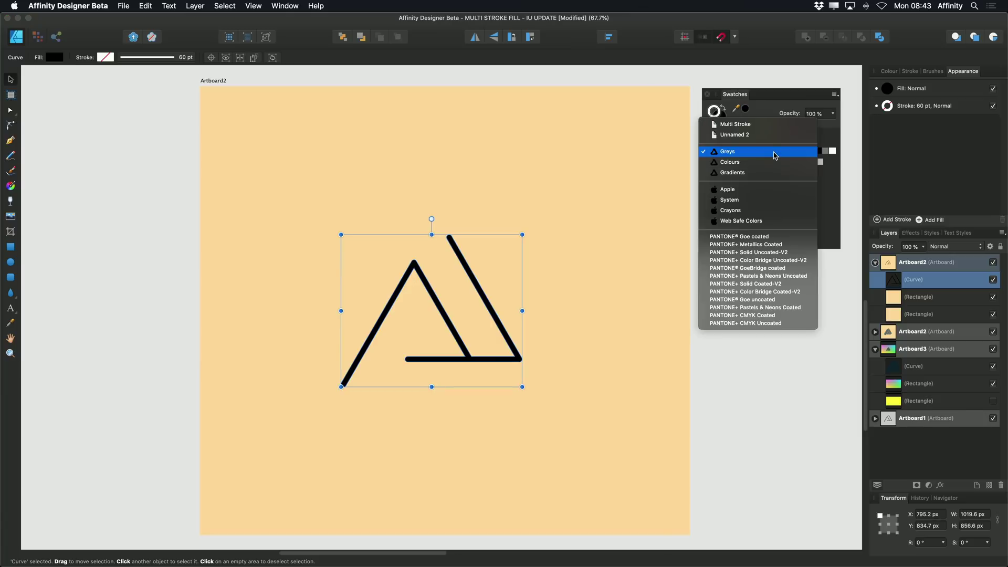
left_click(756, 125)
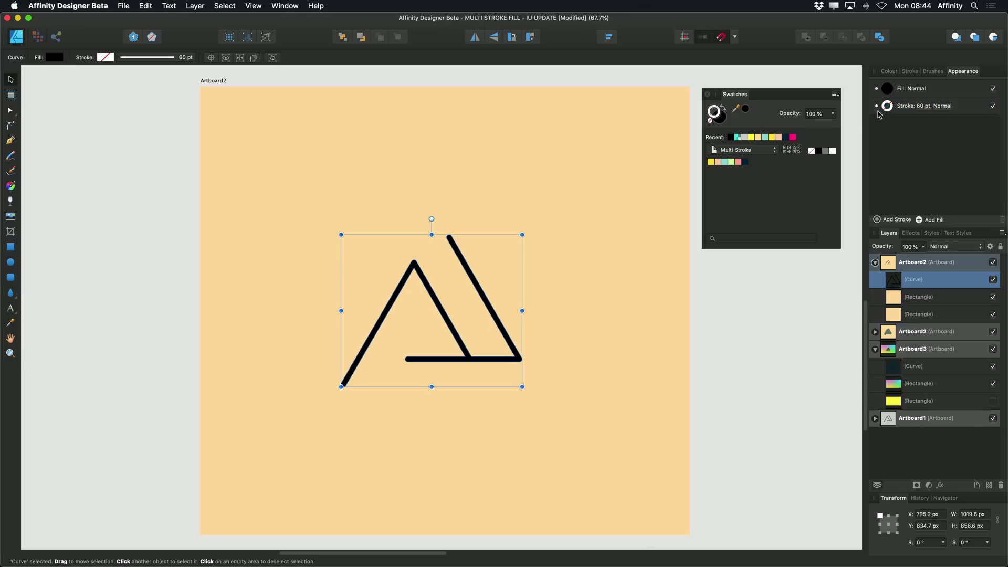
Make the stroke pink, add a dark navy 120 pt stroke beneath it, plus an empty stroke.
left_click(739, 163)
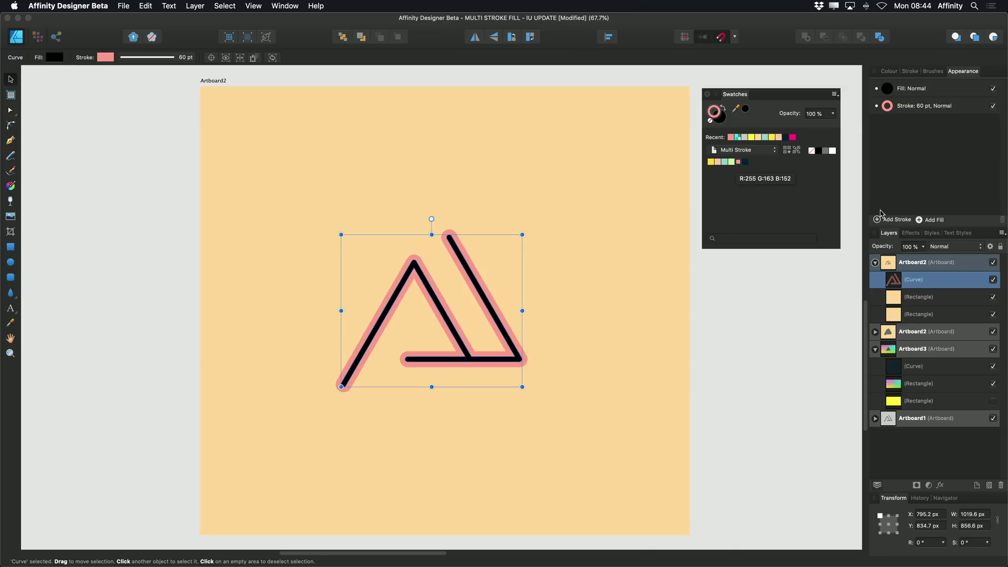
left_click(895, 221)
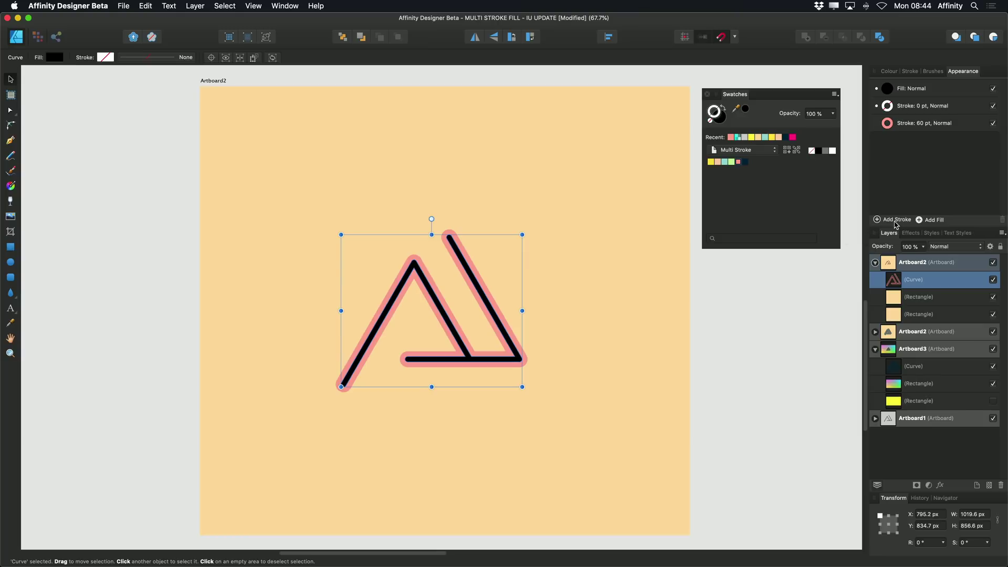
left_click_drag(918, 108, 920, 132)
left_click(920, 125)
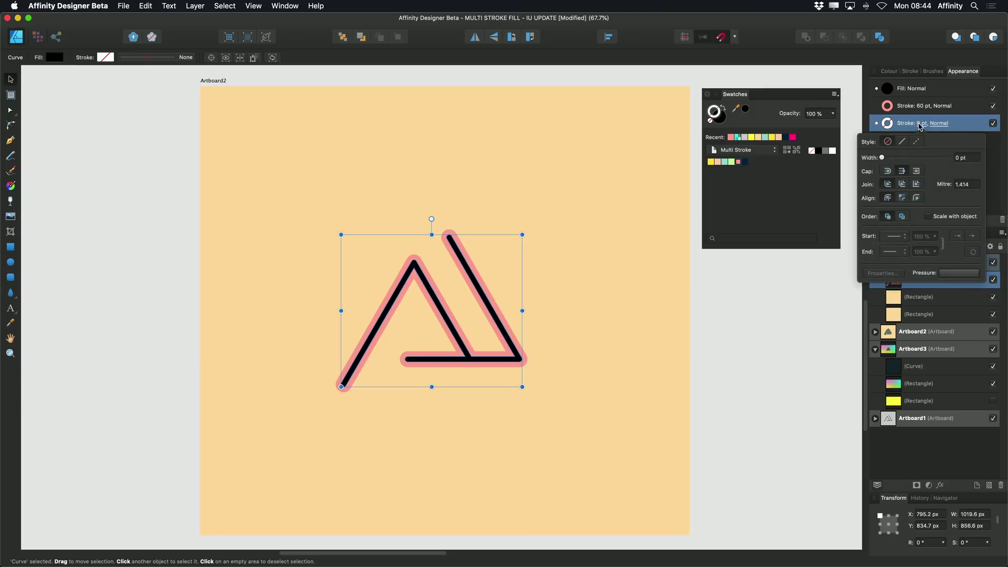
left_click(958, 158)
type("120")
key("Return")
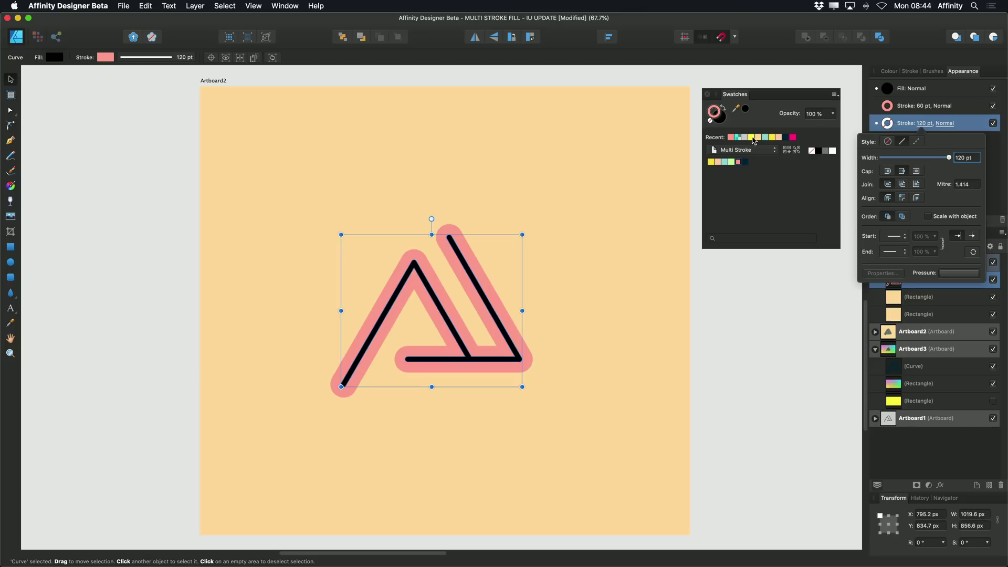
left_click(746, 163)
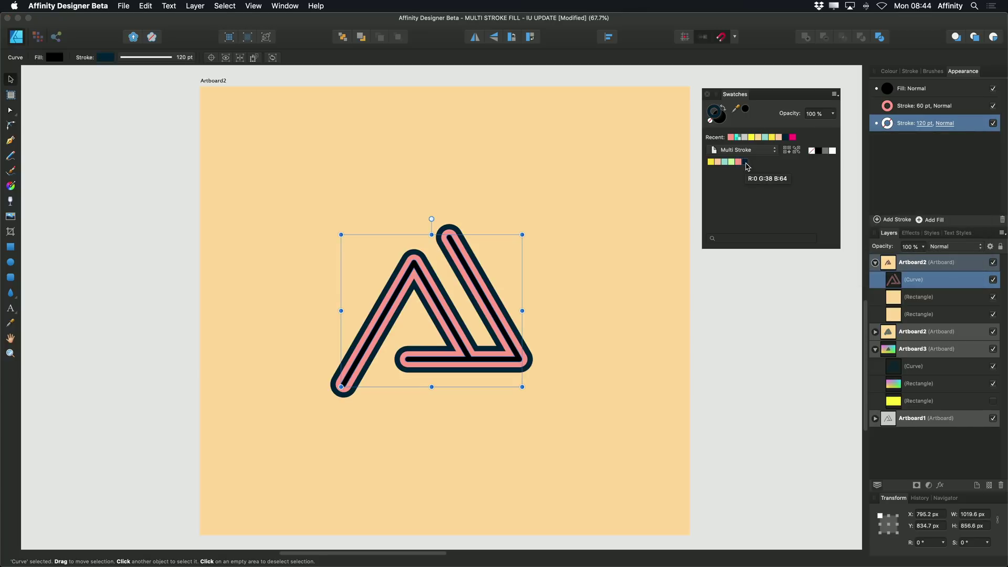
left_click(892, 220)
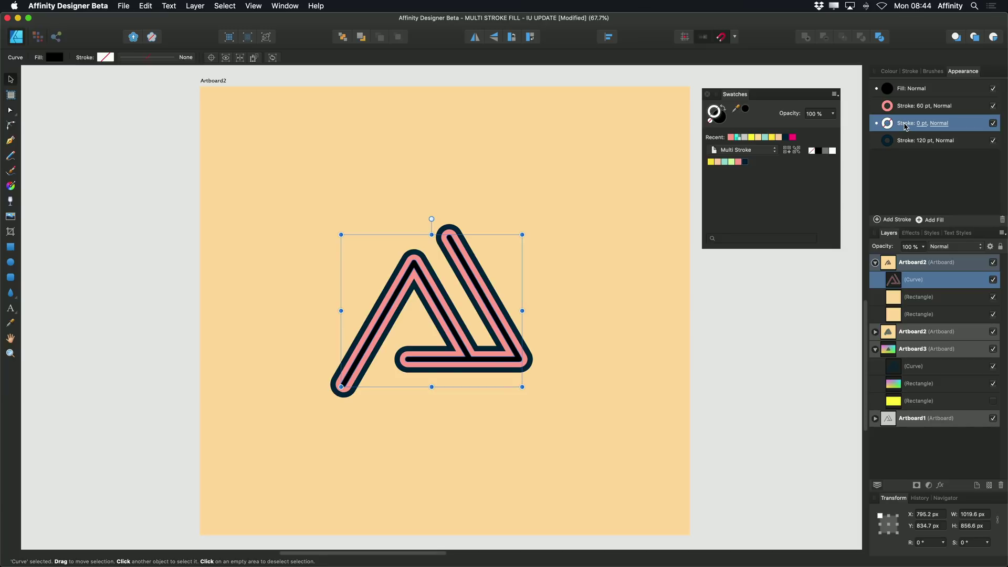
Make the new stroke a light green 180 pt band below navy, adding another stroke underneath.
left_click_drag(906, 126, 893, 146)
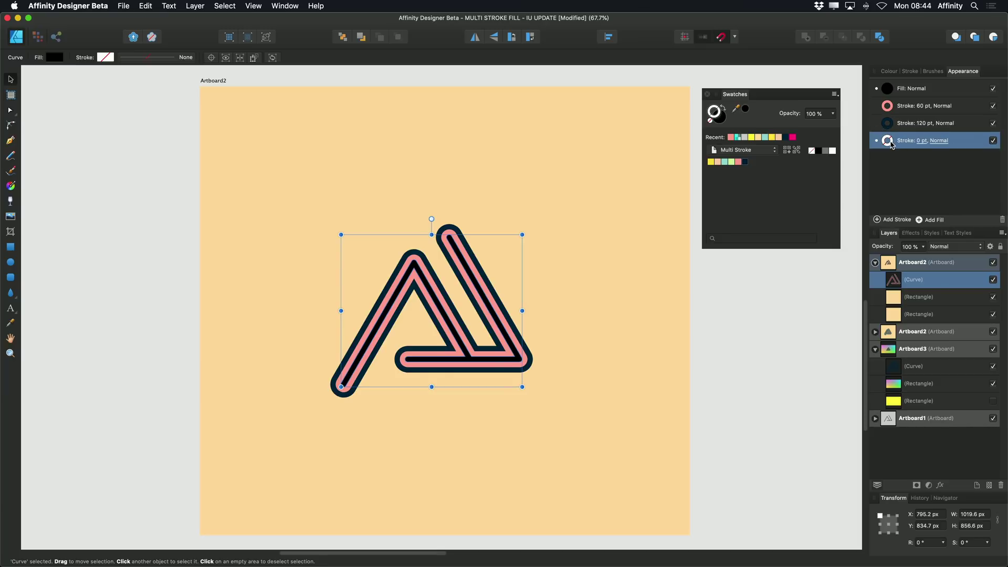
left_click(730, 163)
left_click(920, 141)
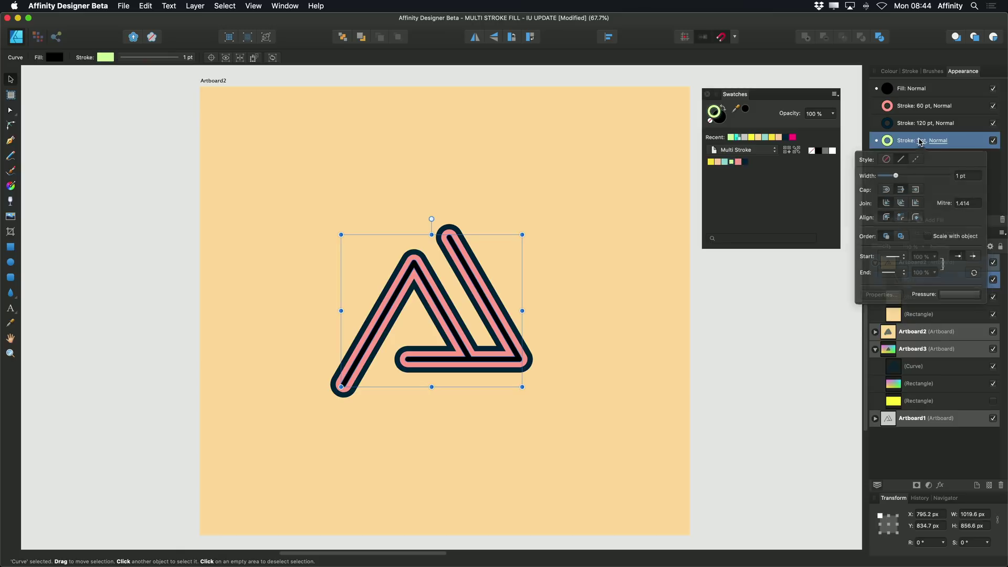
left_click(958, 176)
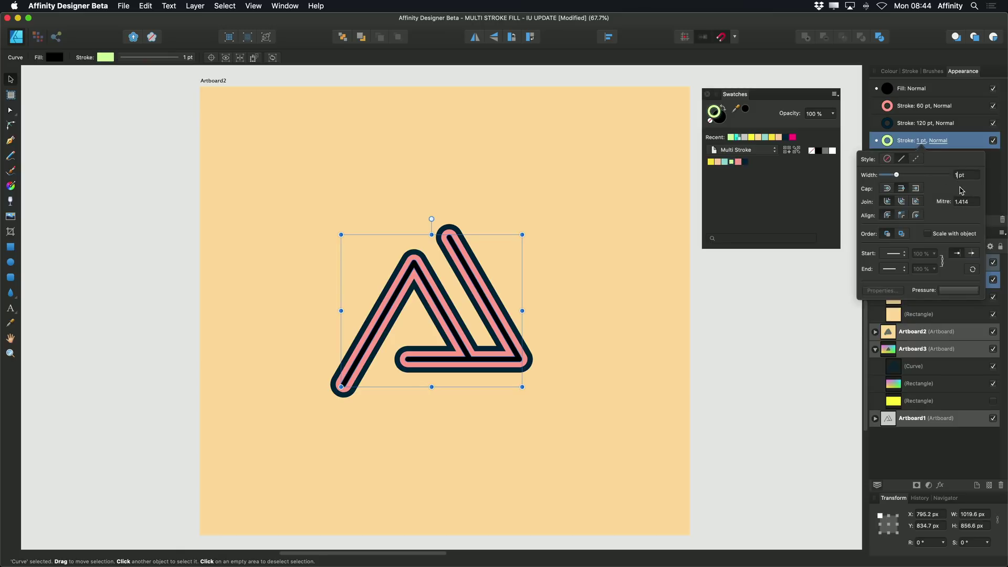
type("180")
key("Return")
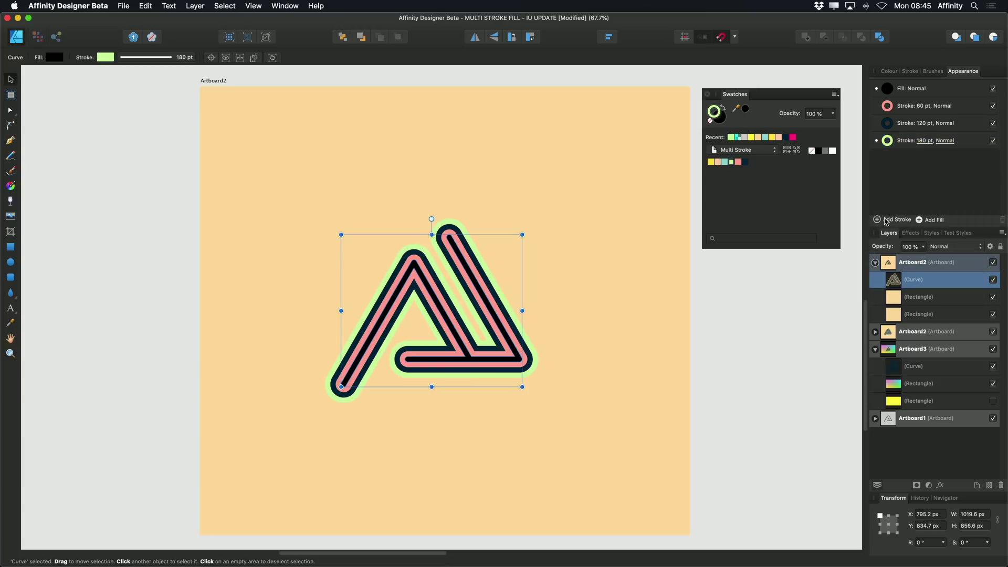
left_click(887, 220)
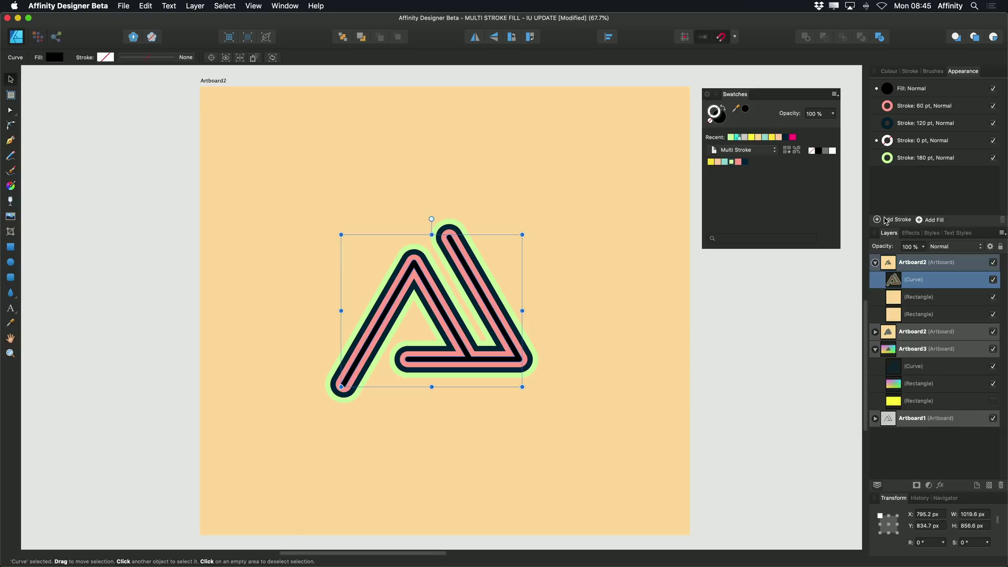
left_click_drag(906, 140, 893, 173)
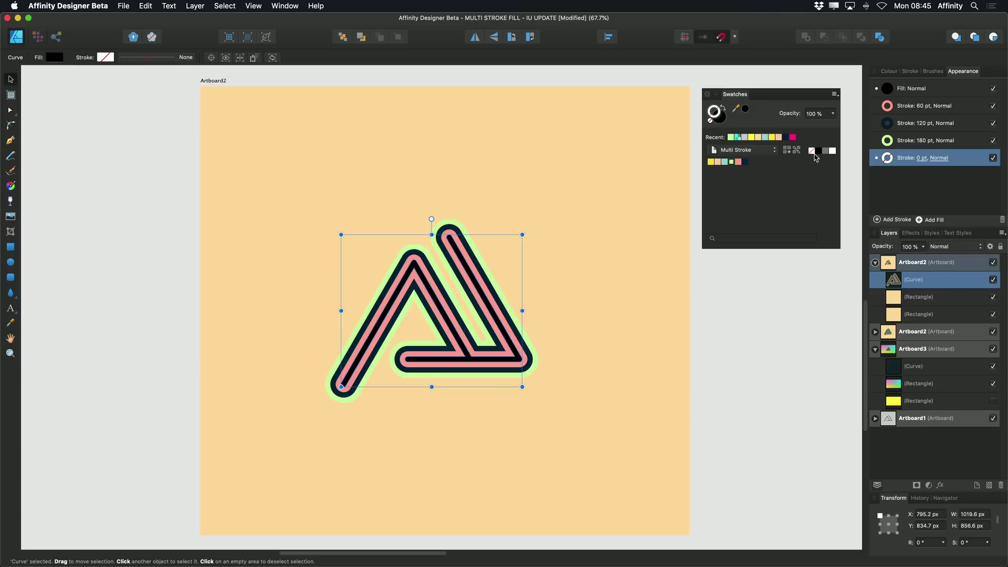
Colour the bottom stroke dark navy and set its width to 240 pt.
left_click(745, 162)
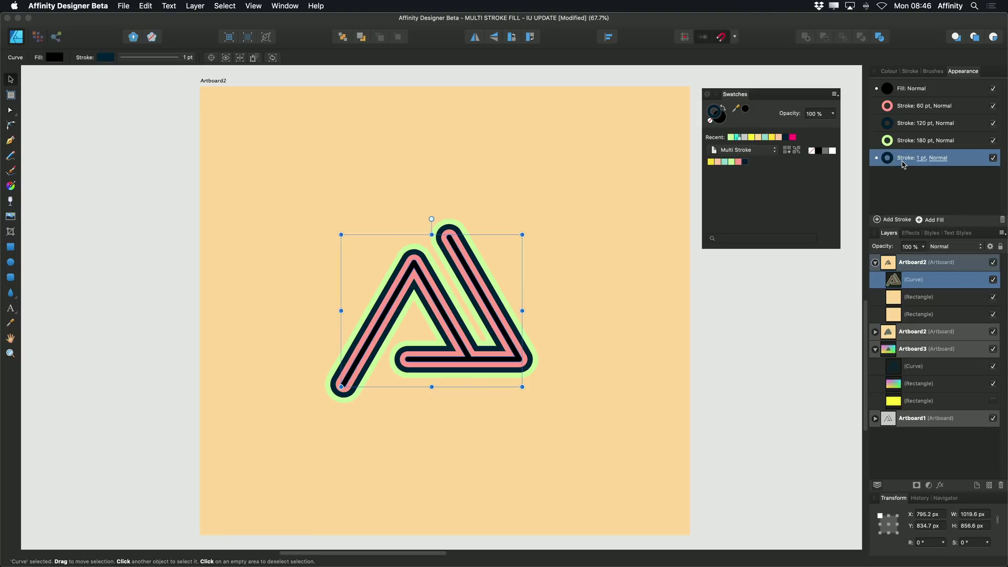
left_click(921, 159)
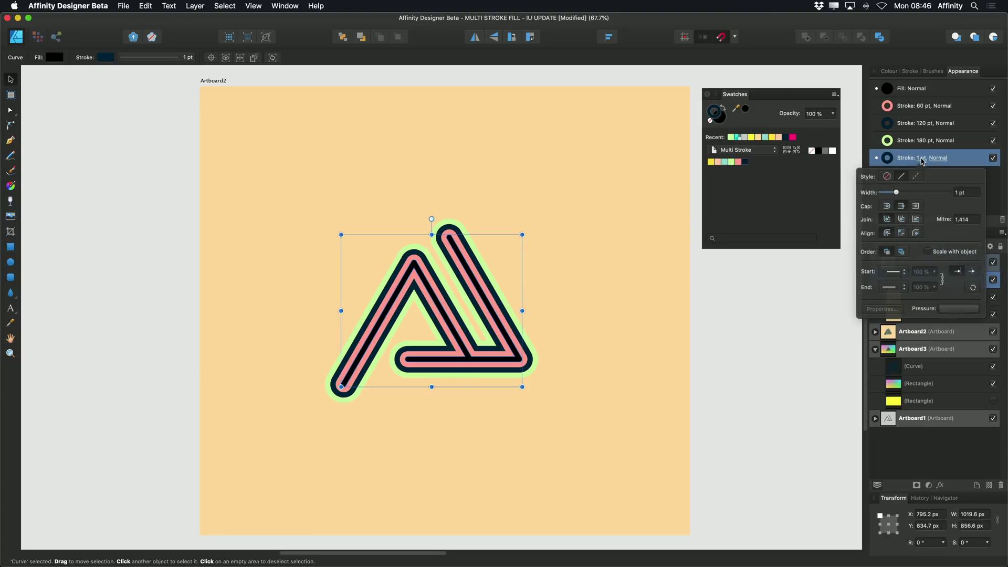
left_click_drag(958, 192, 950, 193)
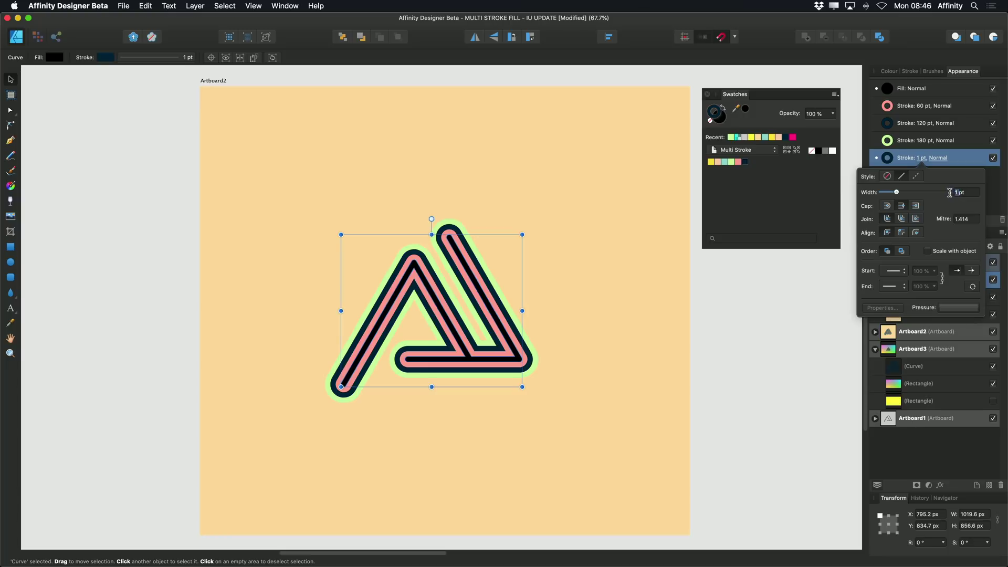
type("240")
key("Return")
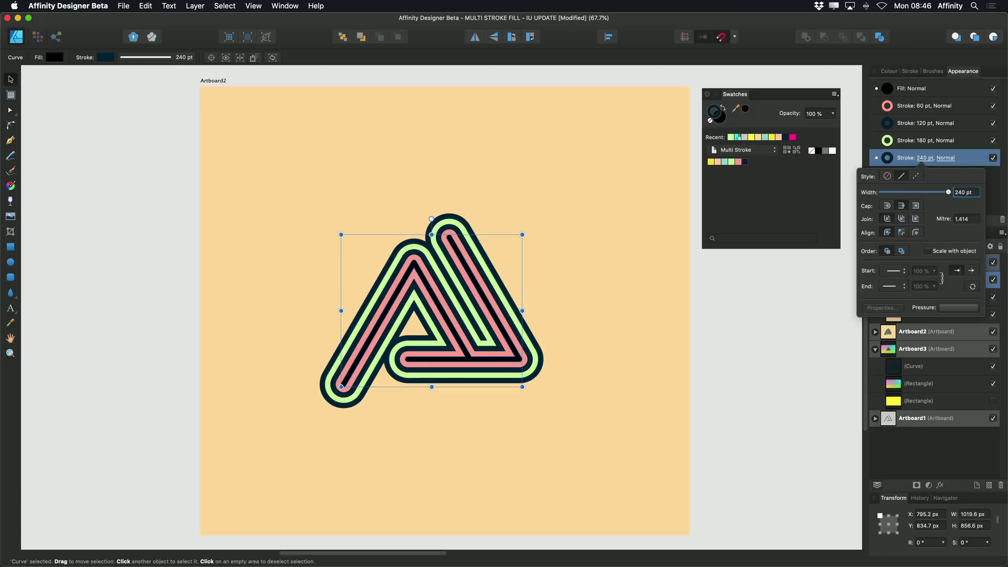
left_click(995, 187)
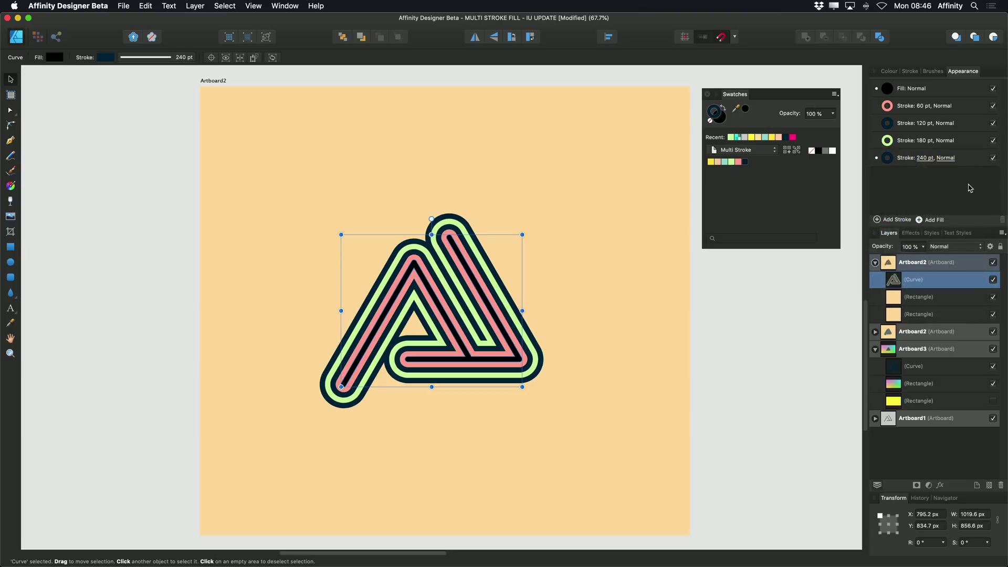
Add a mint 300 pt stroke at the bottom of the stack, then one more empty stroke.
left_click(896, 221)
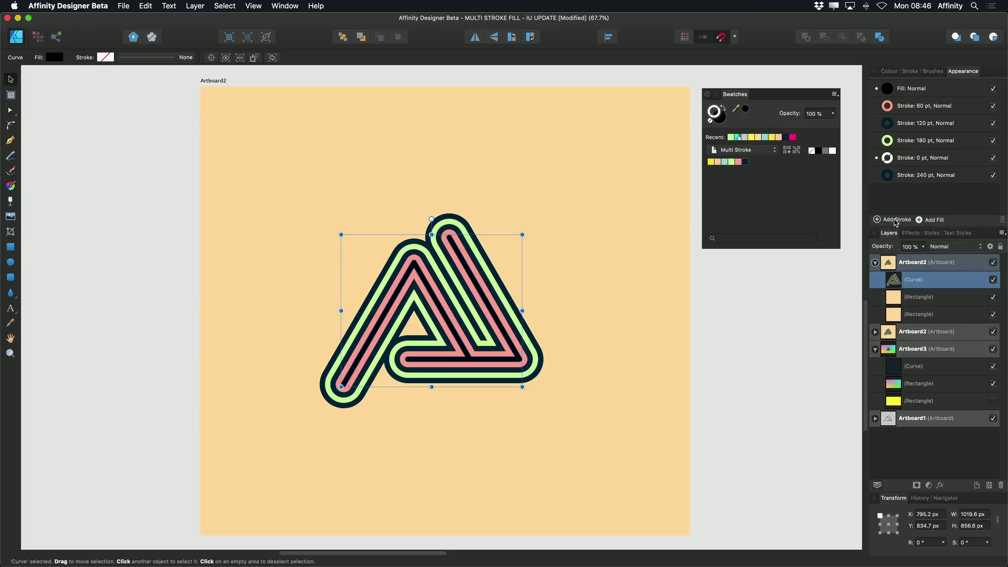
mouse_move(907, 160)
left_mouse_down()
mouse_move(895, 189)
mouse_move(891, 180)
left_mouse_up()
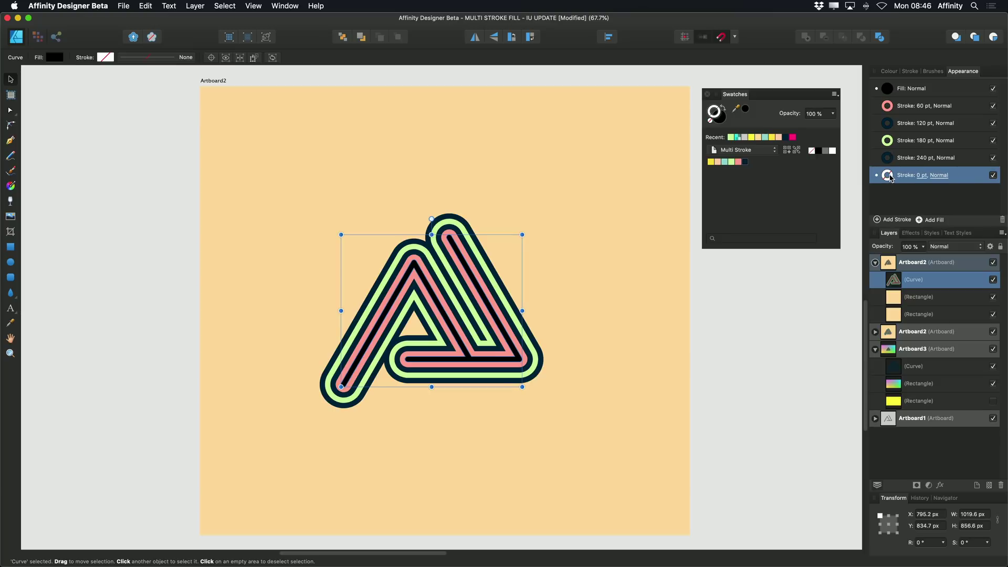
left_click(725, 163)
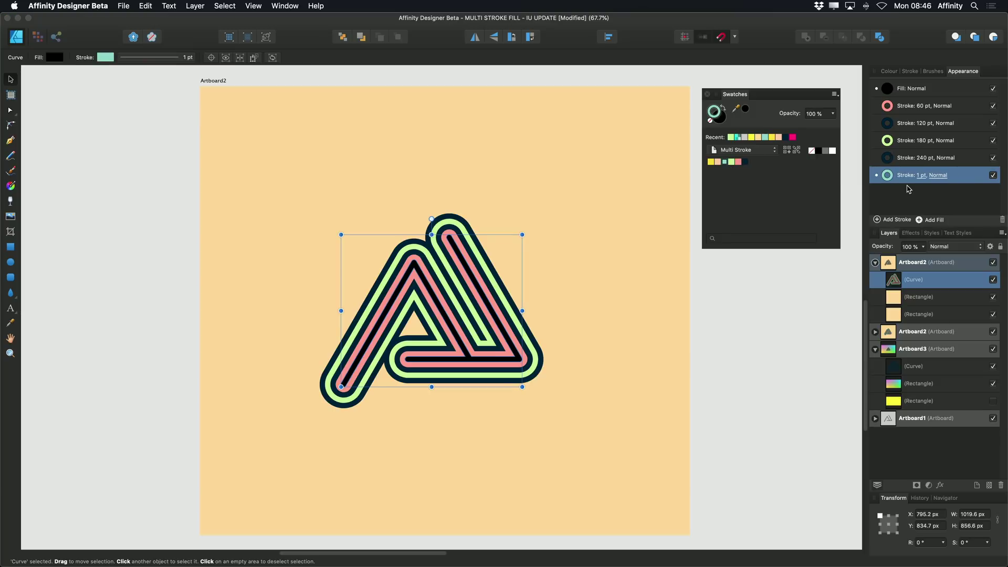
left_click(922, 175)
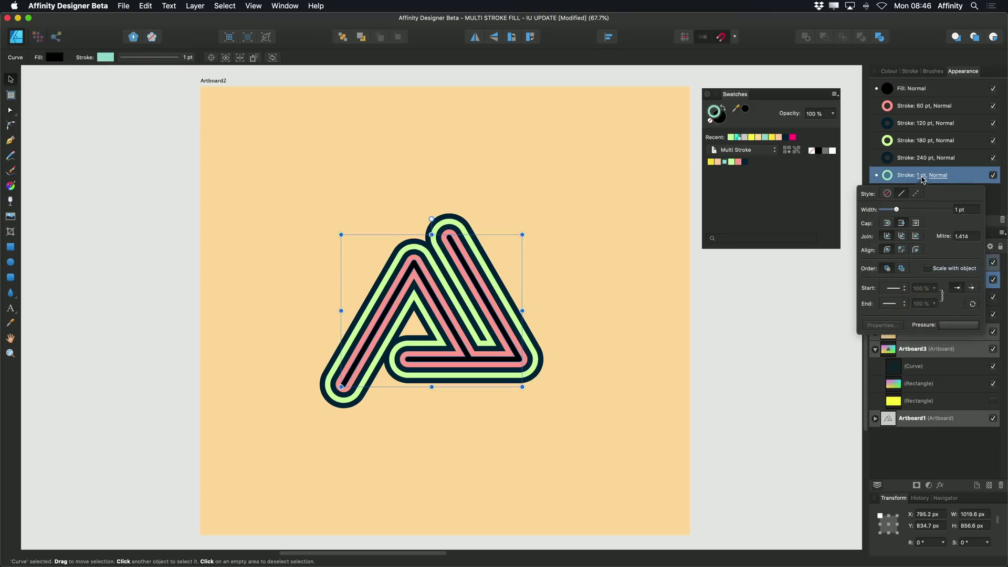
double_click(960, 210)
type("300")
key("Return")
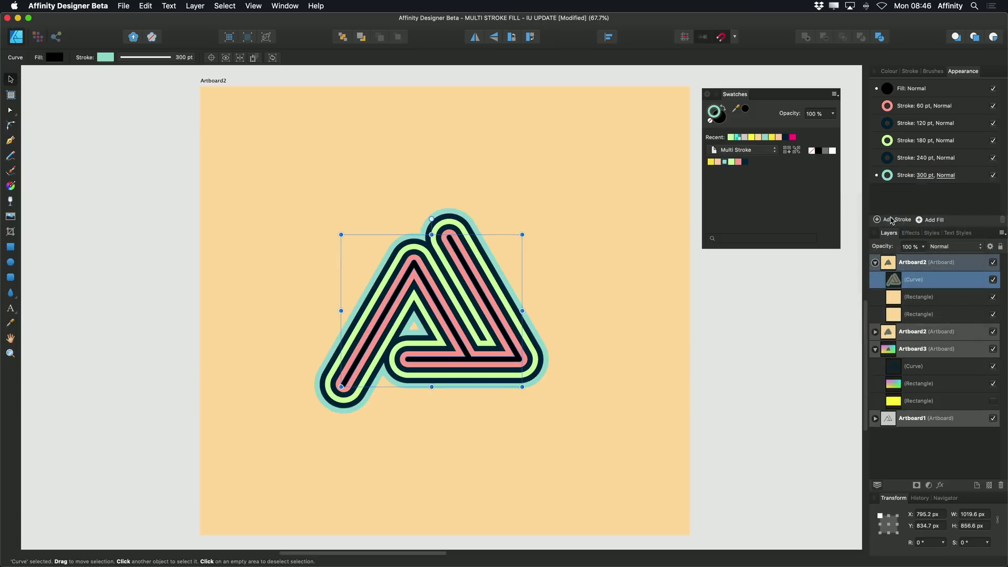
left_click(894, 220)
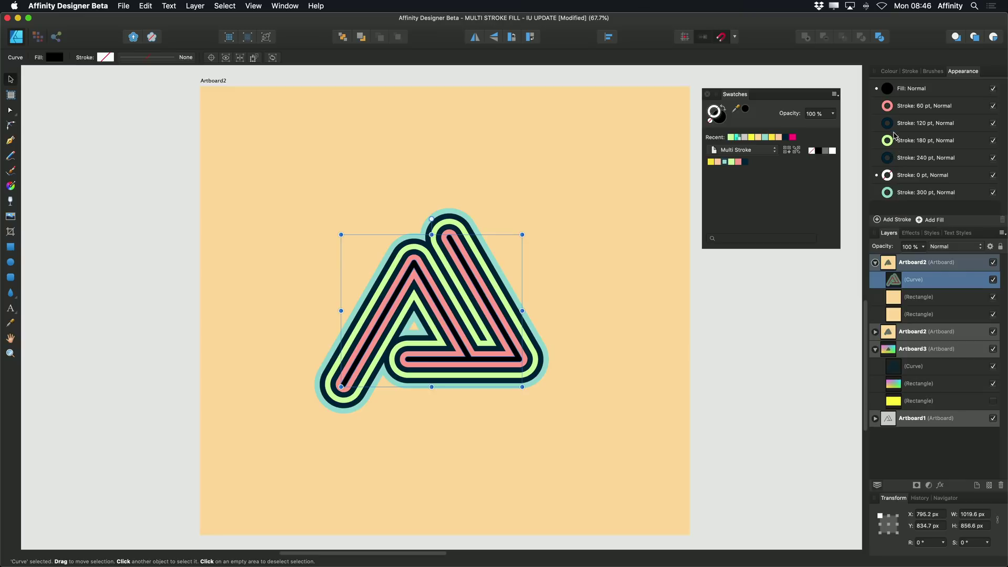
Make the new bottom stroke dark navy with a 360 pt width below the mint band.
left_click(745, 161)
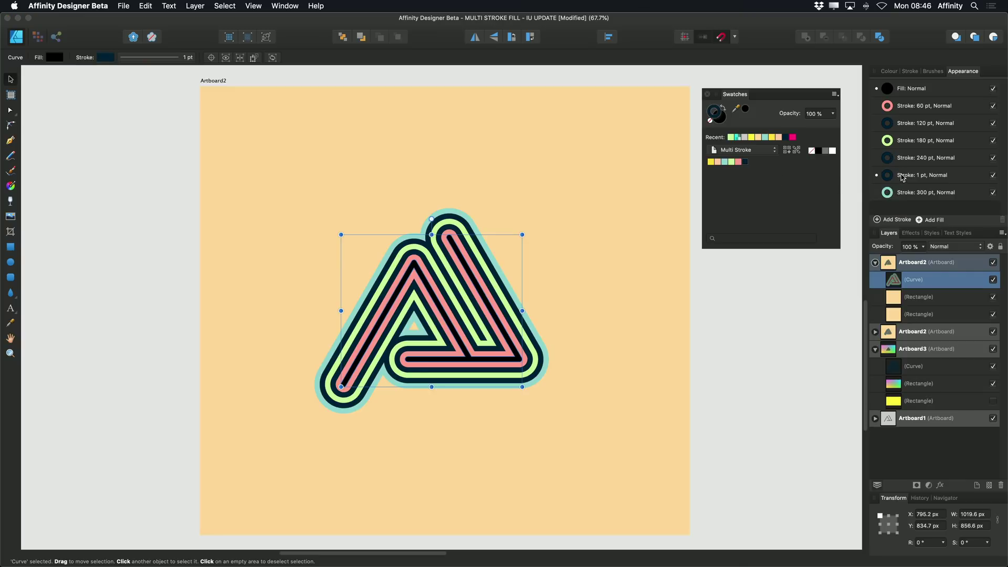
left_click_drag(902, 177, 898, 203)
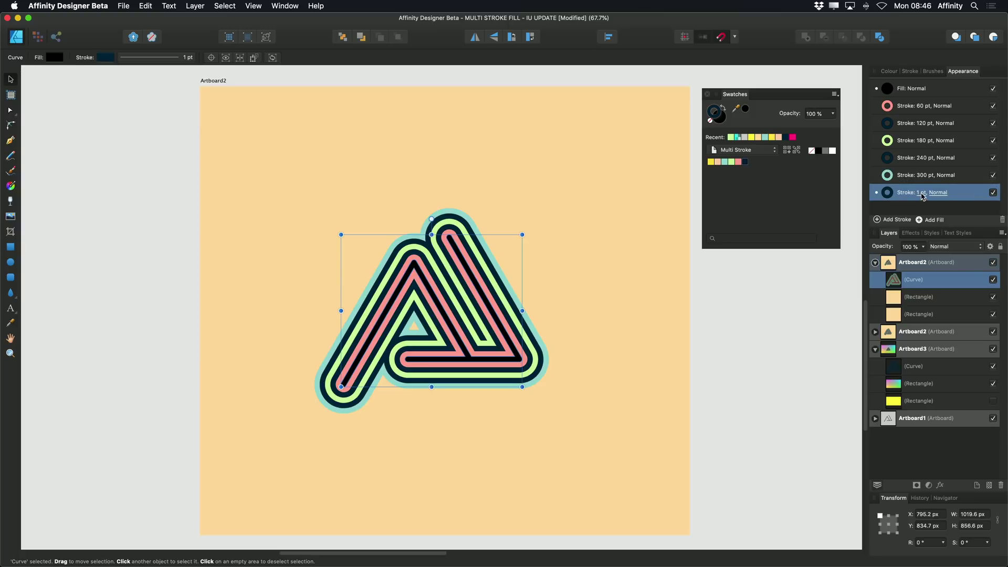
left_click(921, 193)
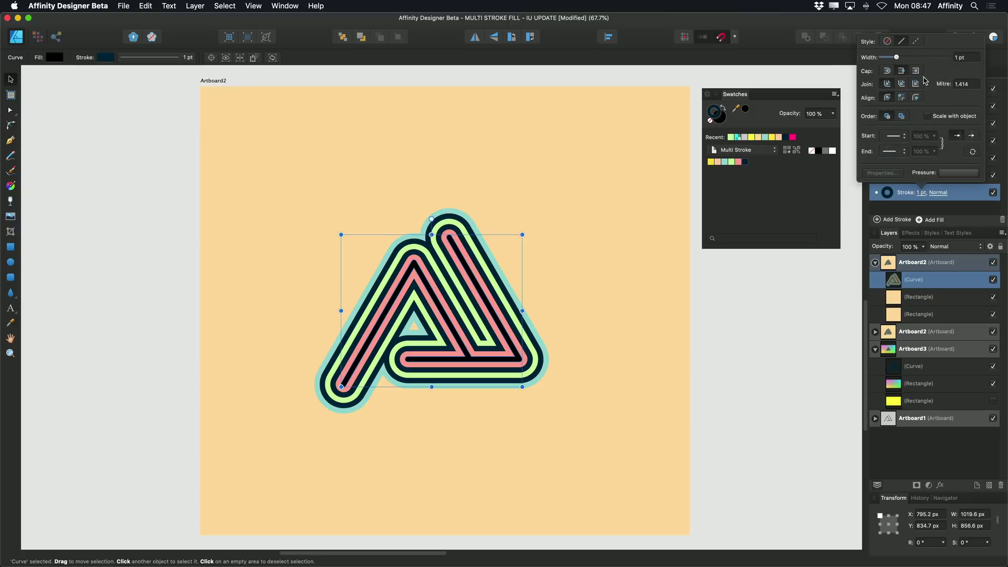
double_click(960, 57)
type("360")
key("Return")
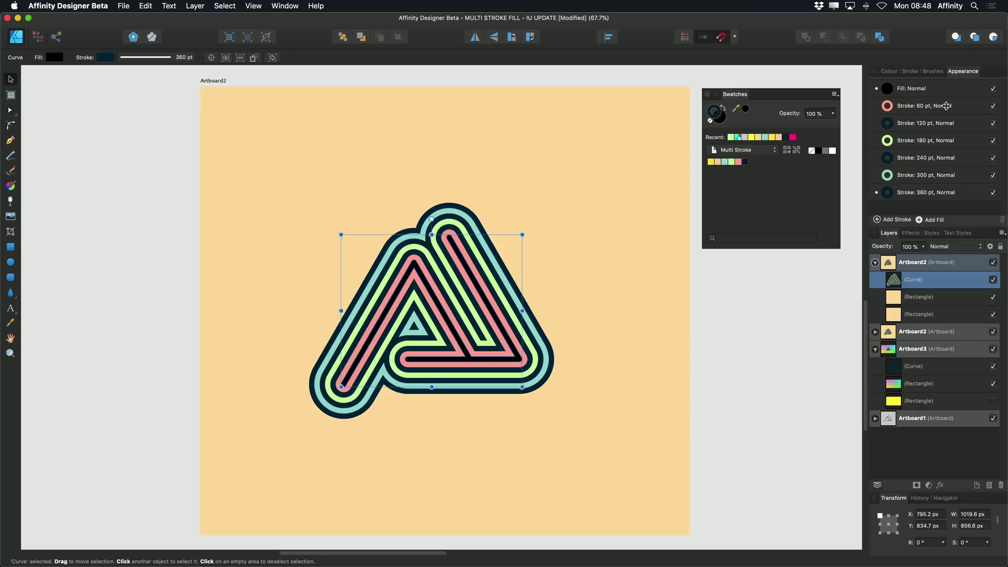
left_click(947, 107)
left_click(945, 107)
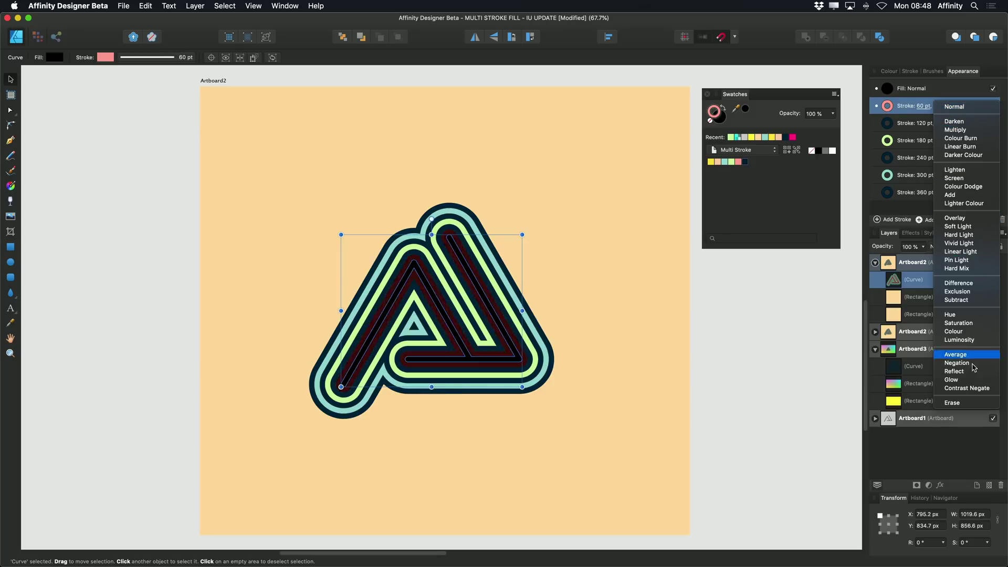
Switch the 60, 180 and 300 pt strokes to the Erase blend mode.
left_click(953, 403)
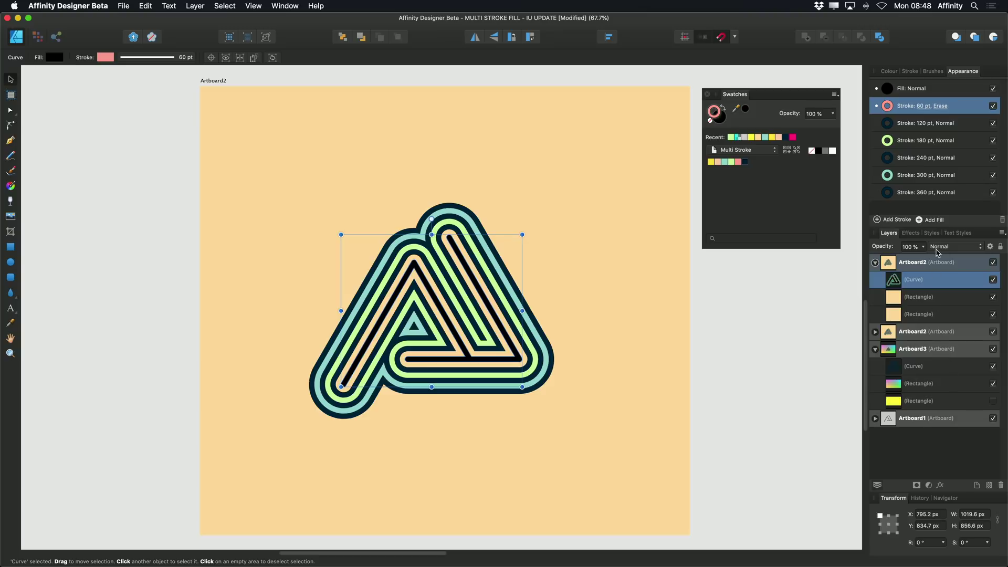
left_click(948, 141)
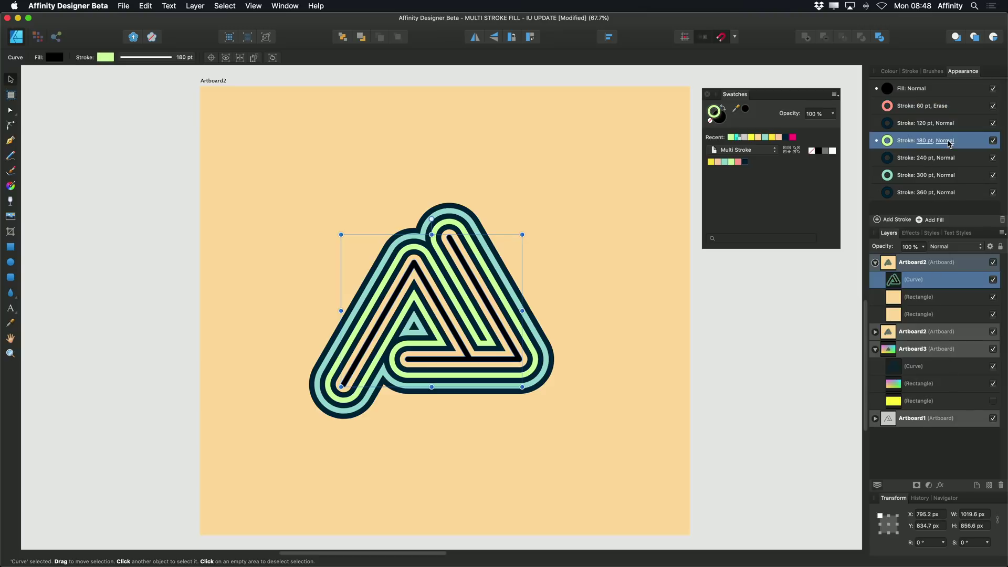
left_click(949, 141)
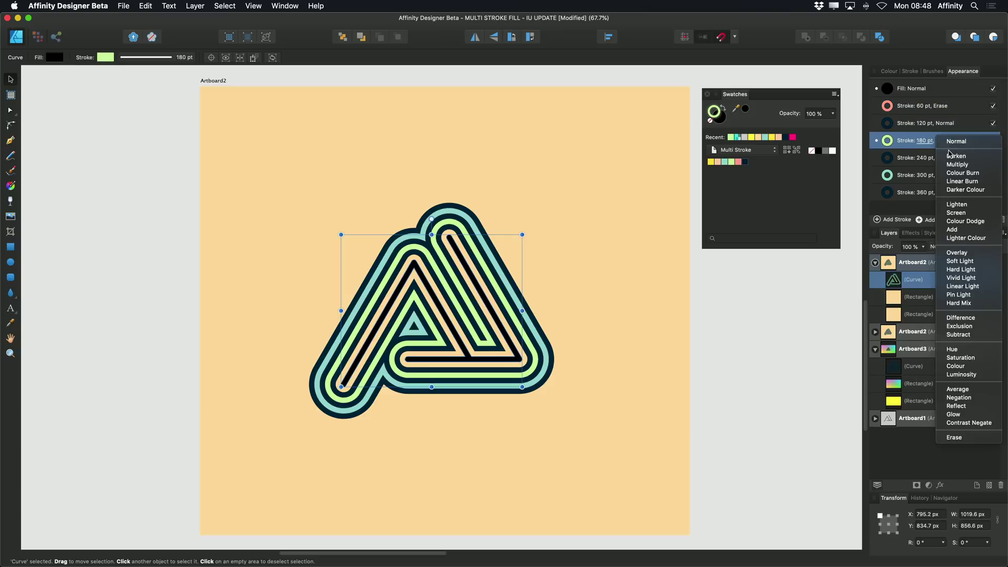
left_click(967, 435)
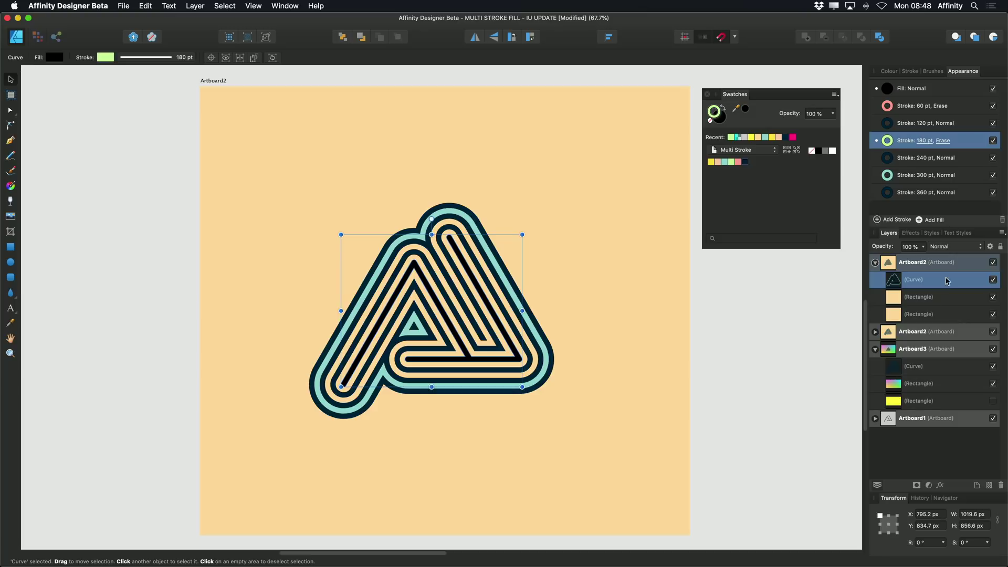
left_click(947, 178)
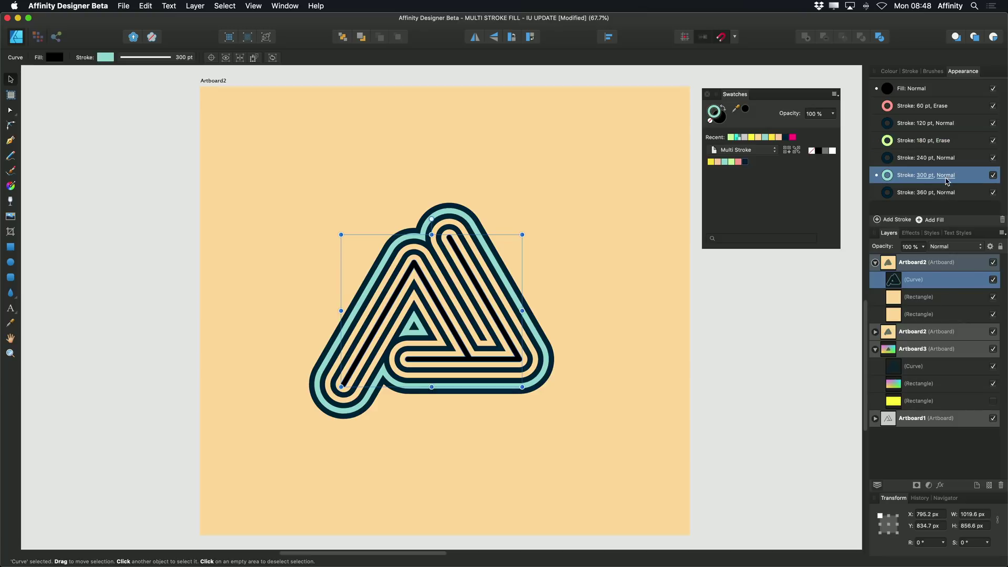
left_click(946, 176)
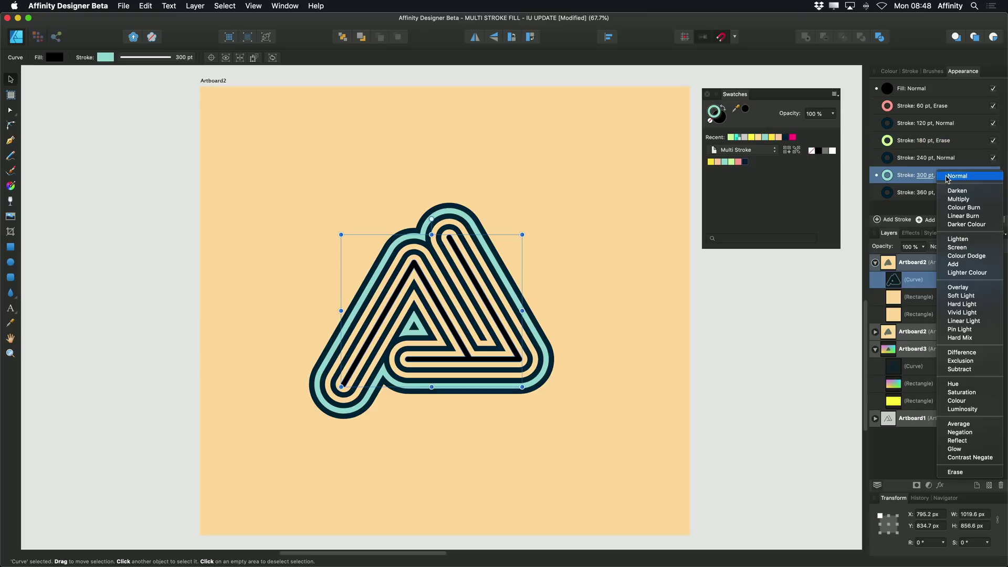
left_click(970, 471)
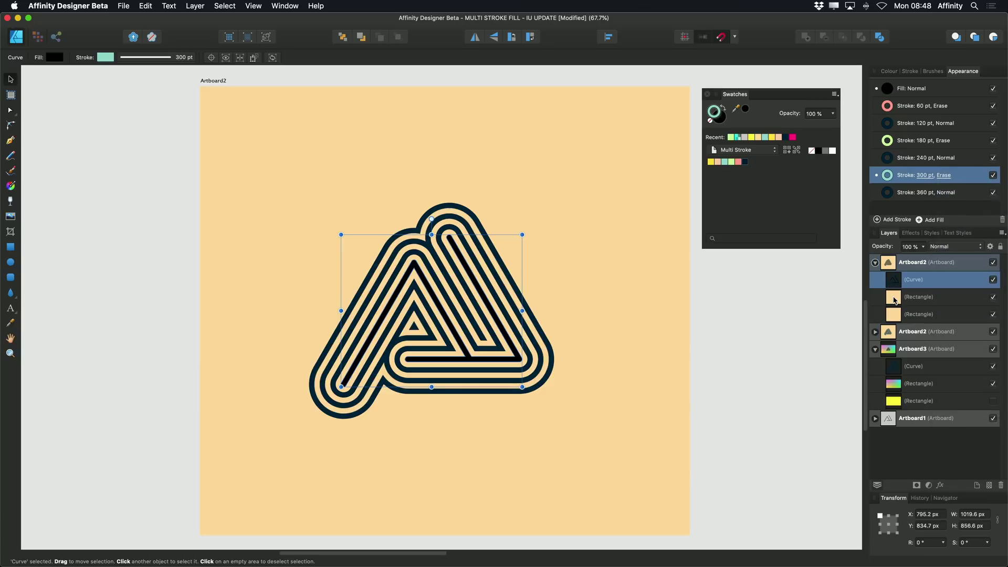
left_click(896, 301)
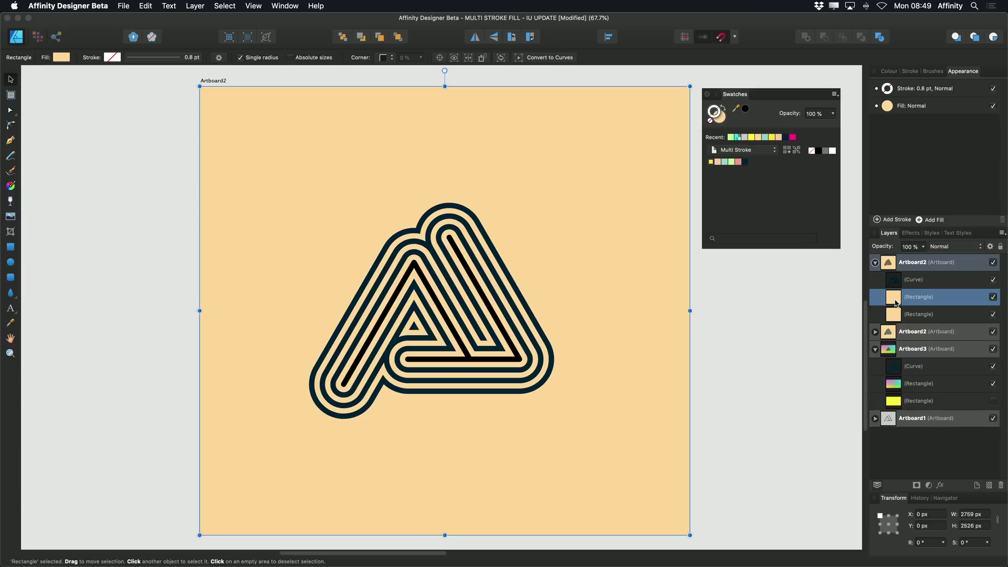
Fill Artboard2's background rectangle with yellow, then select the logo curve and Artboard3.
left_click(720, 120)
left_click(712, 162)
left_click(894, 282)
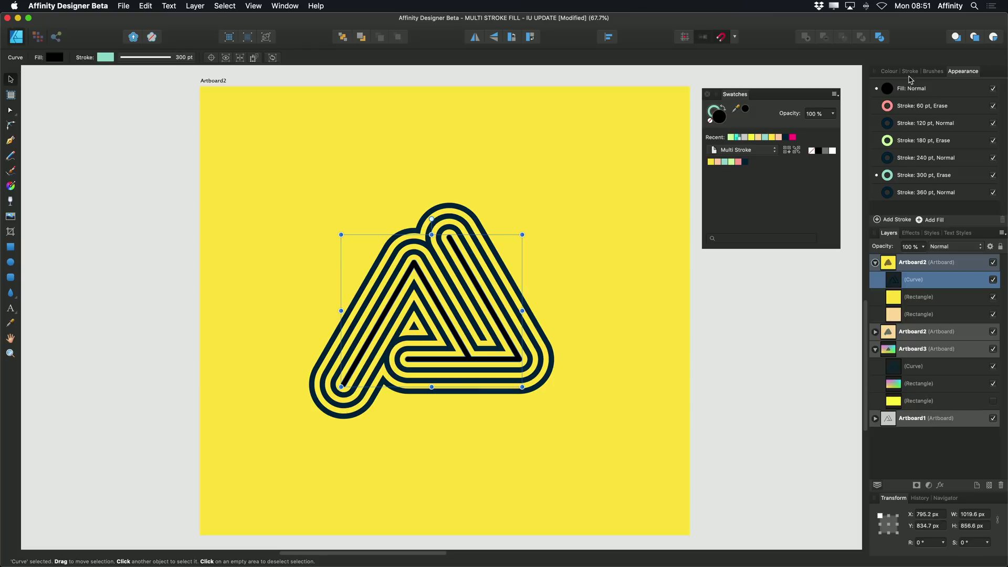
left_click(891, 353)
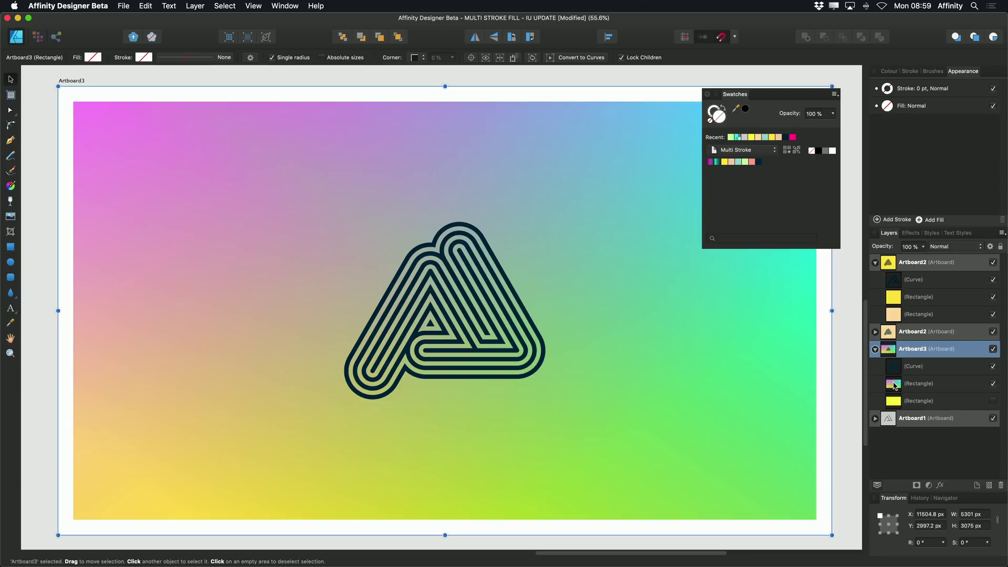
Select Artboard3's gradient background rectangle and display its fill gradient line with the Fill tool.
left_click(895, 386)
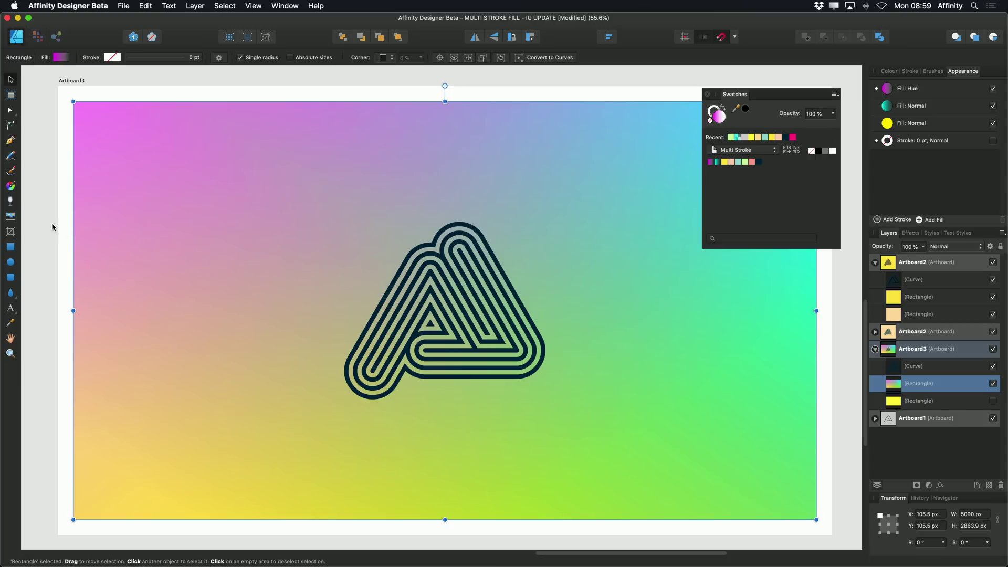
left_click(11, 186)
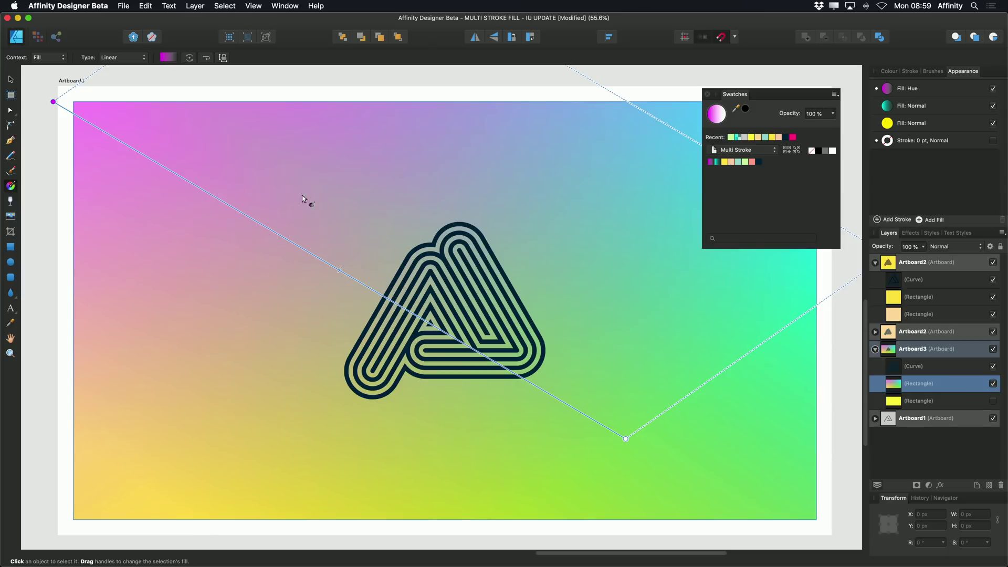
Delete the Hue and teal fills from the background rectangle and add a new empty fill.
left_click(916, 110)
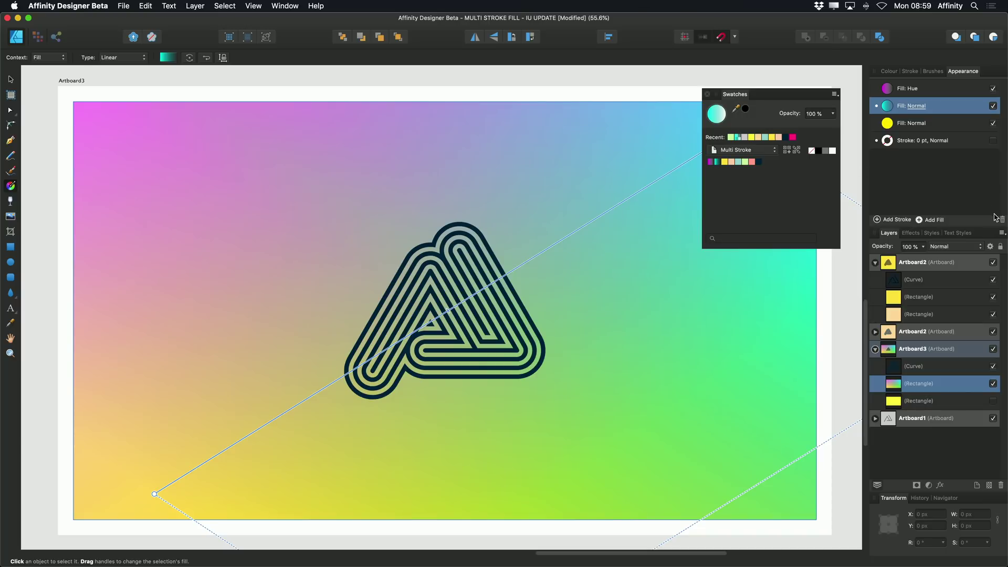
left_click(919, 89)
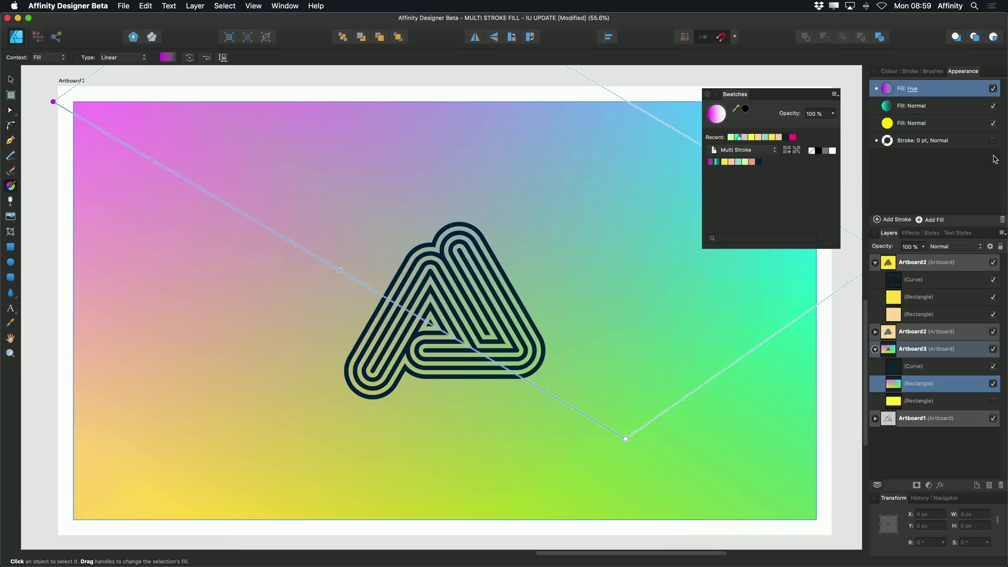
left_click(1003, 220)
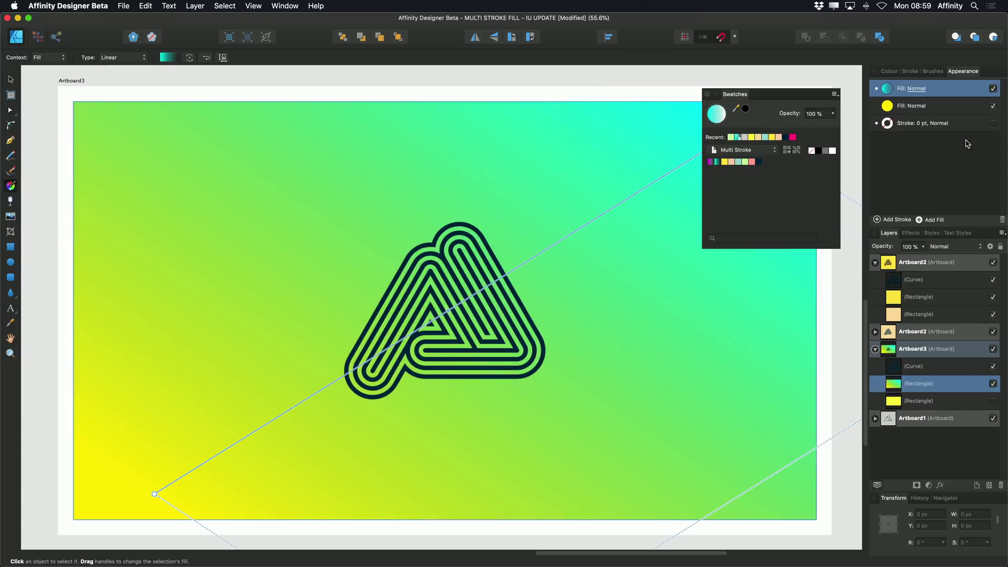
left_click(1003, 220)
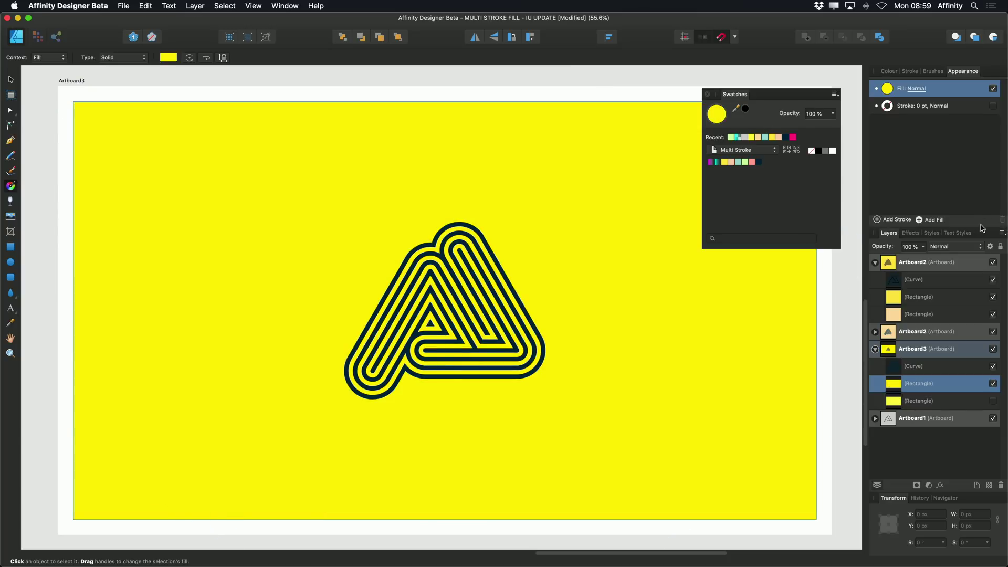
left_click(930, 220)
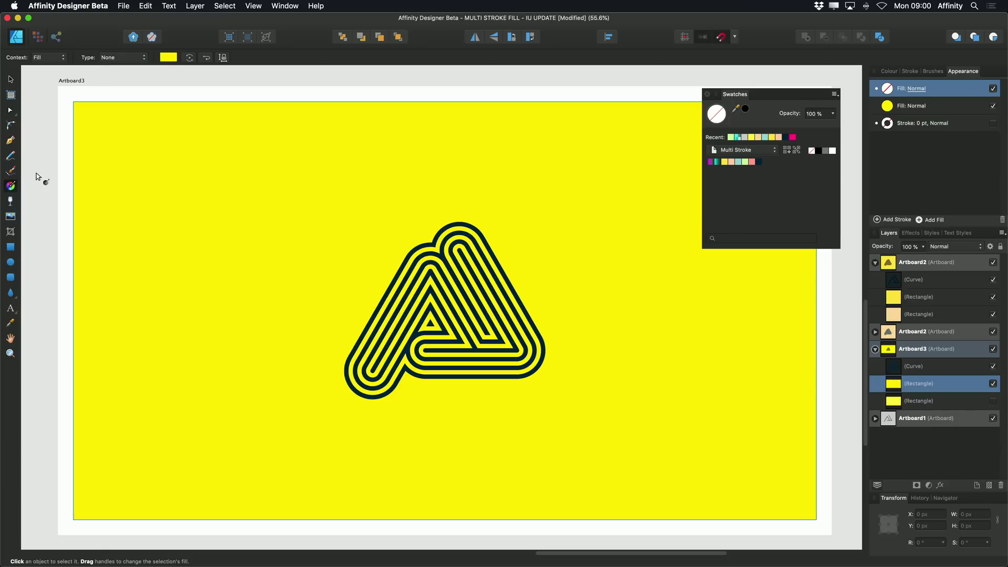
Give the new fill a diagonal cyan-to-yellow gradient, then add a magenta-to-yellow gradient fill on top.
left_click_drag(95, 115, 681, 477)
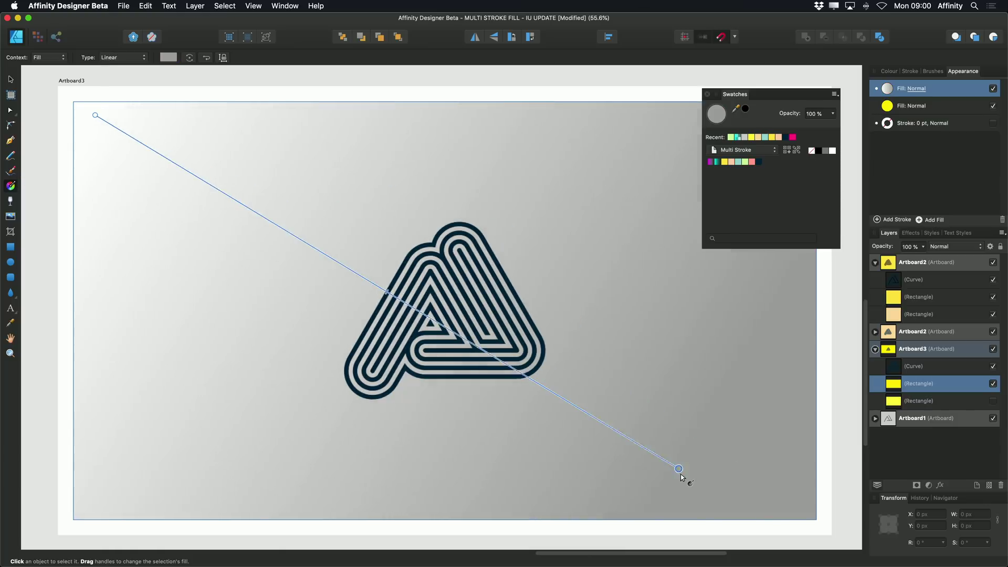
left_click(719, 163)
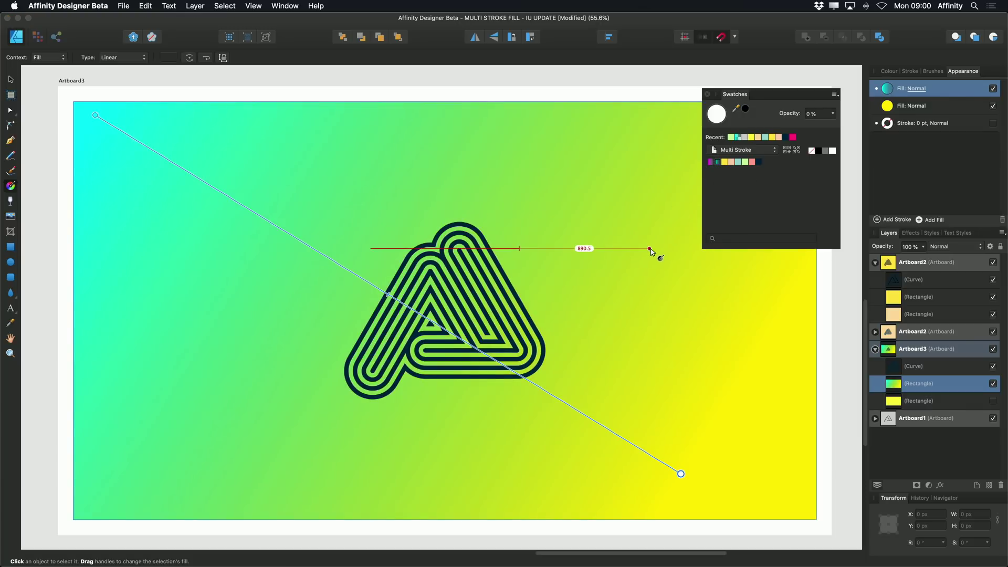
left_click(930, 220)
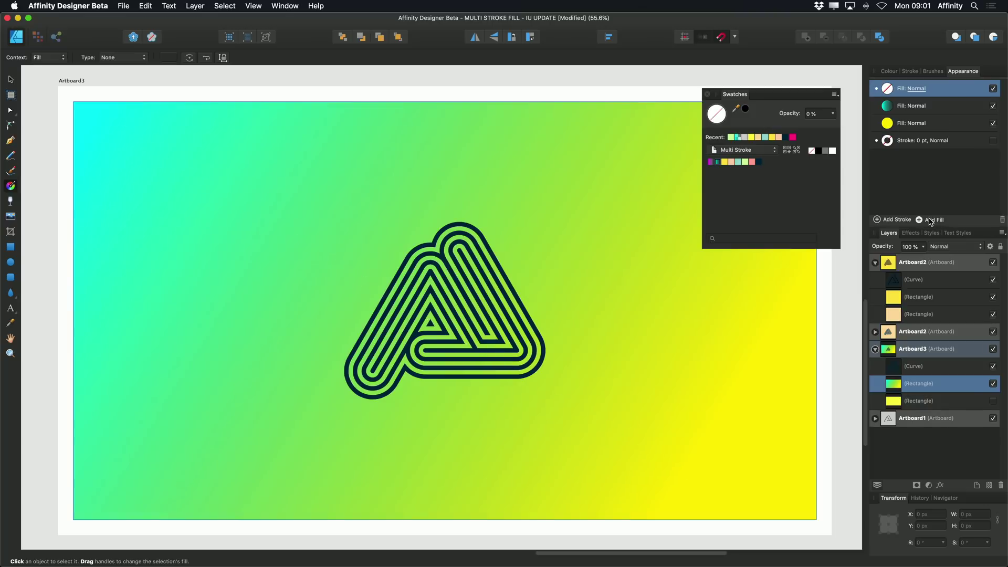
left_click(711, 162)
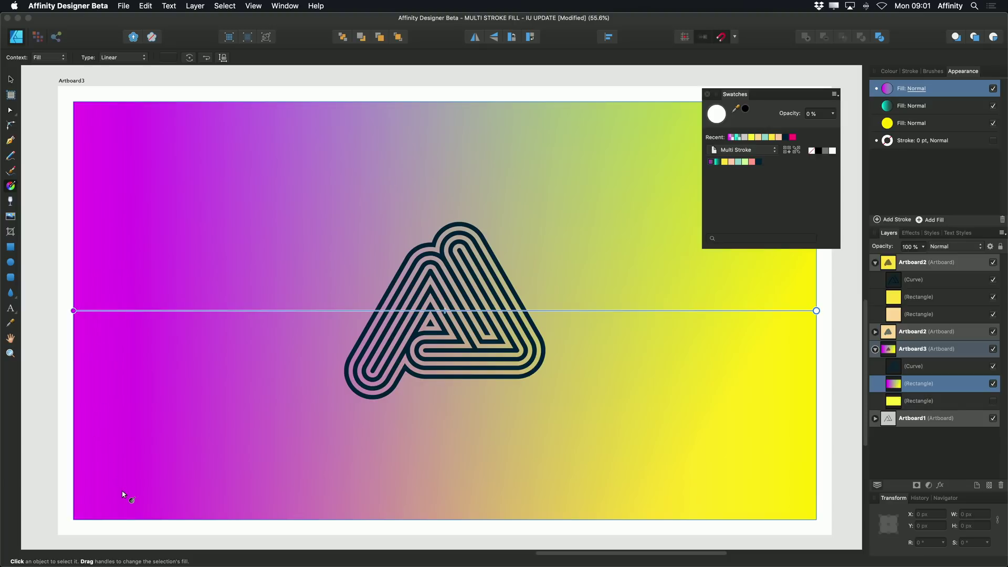
Angle the magenta gradient up from bottom-left and move the teal gradient's start to the top-left corner.
left_click_drag(122, 492, 746, 211)
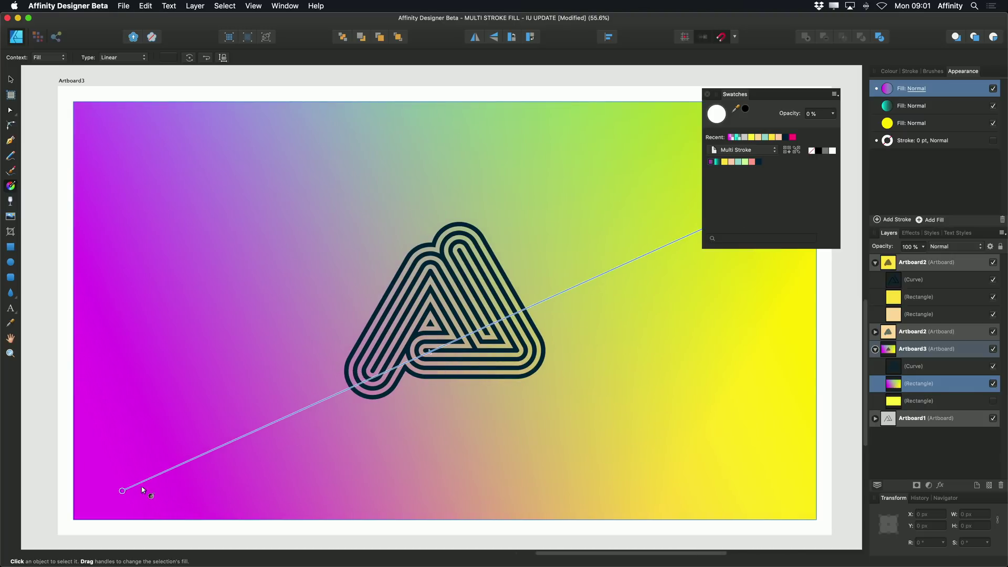
left_click_drag(120, 490, 149, 475)
left_click(893, 106)
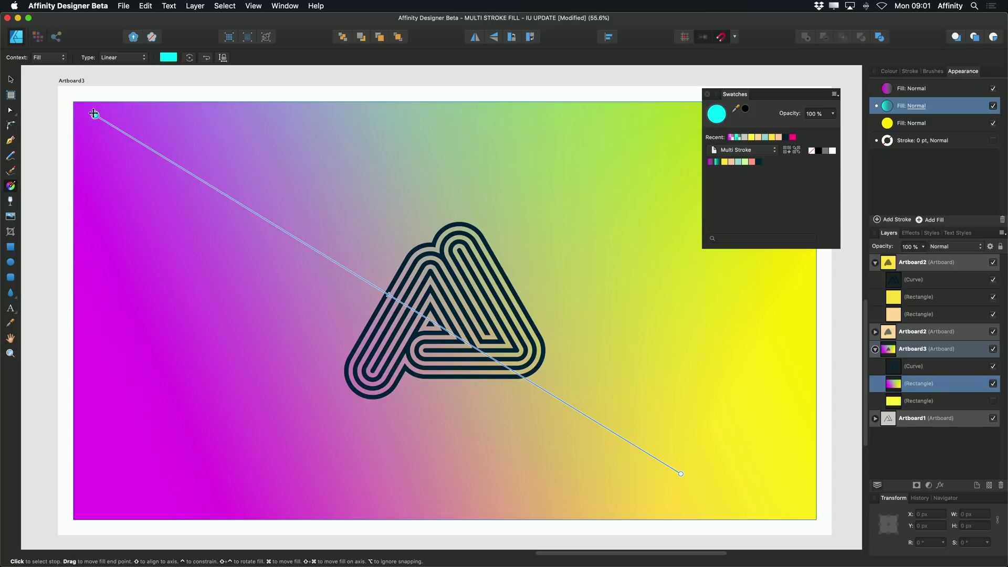
left_click_drag(95, 113, 66, 93)
left_click_drag(682, 471, 650, 445)
Lower the teal gradient's end-stop opacity, then select the magenta gradient's start stop.
left_click(893, 71)
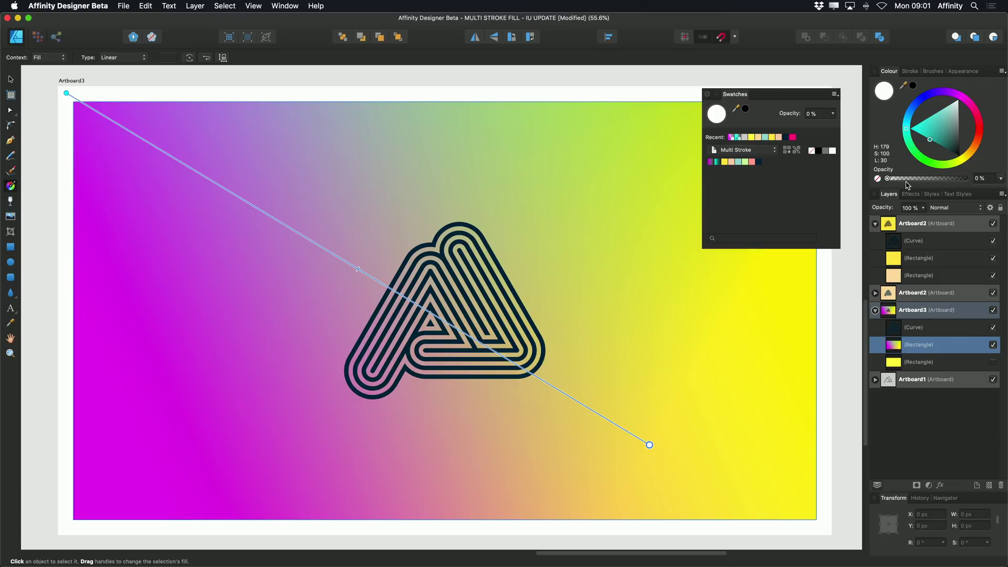
mouse_move(890, 181)
left_mouse_down()
mouse_move(928, 185)
mouse_move(877, 180)
left_mouse_up()
left_click(963, 71)
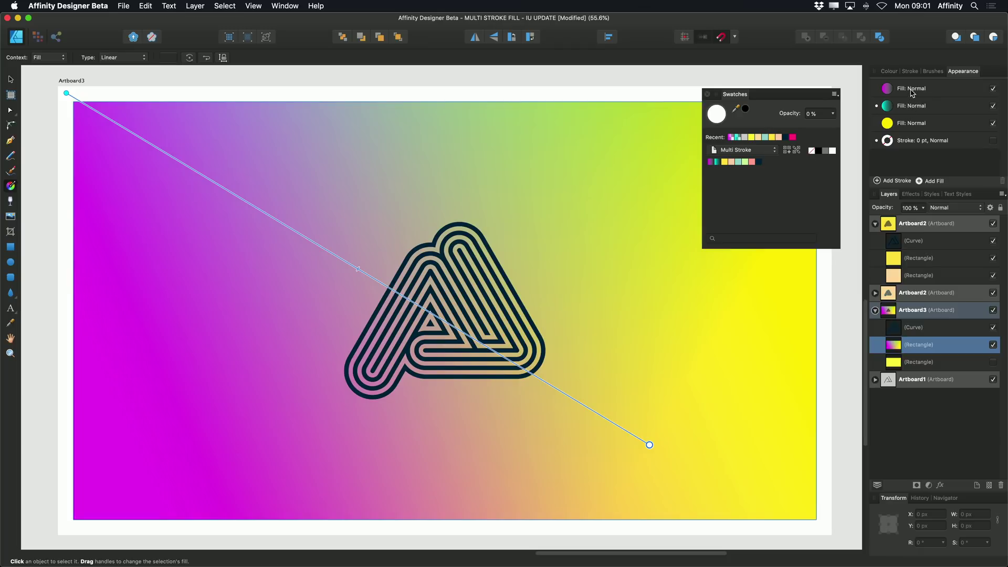
left_click(913, 89)
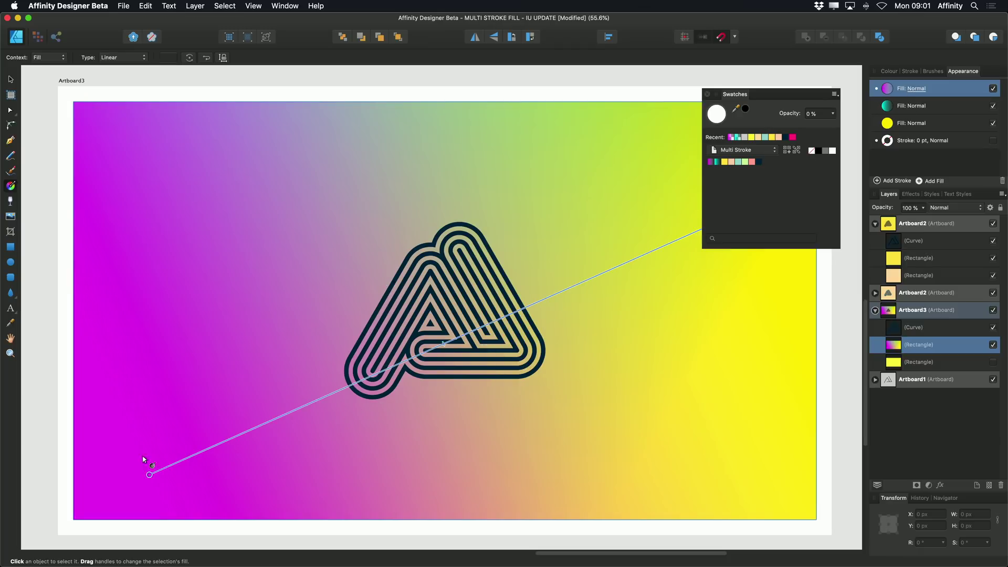
left_click(150, 475)
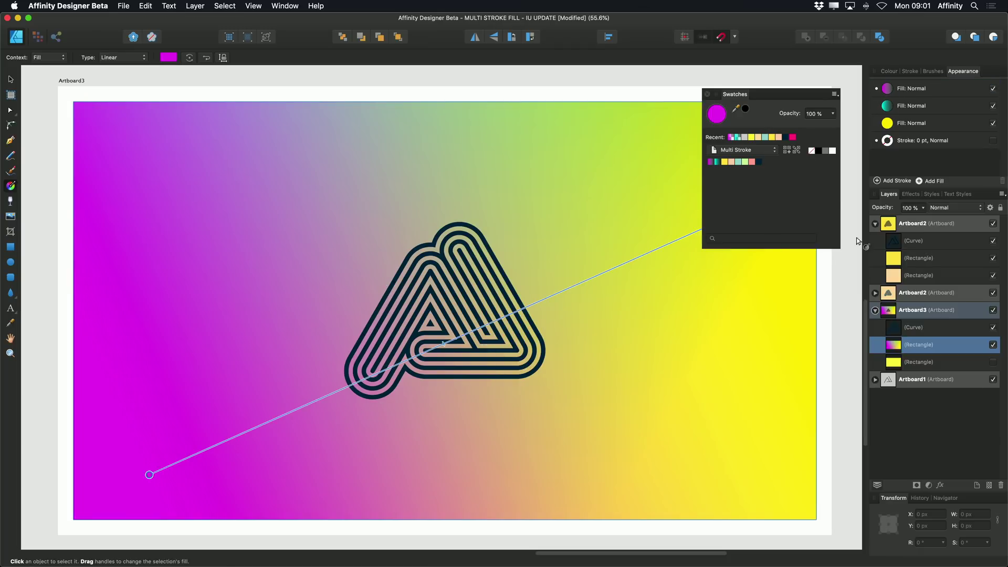
left_click(895, 71)
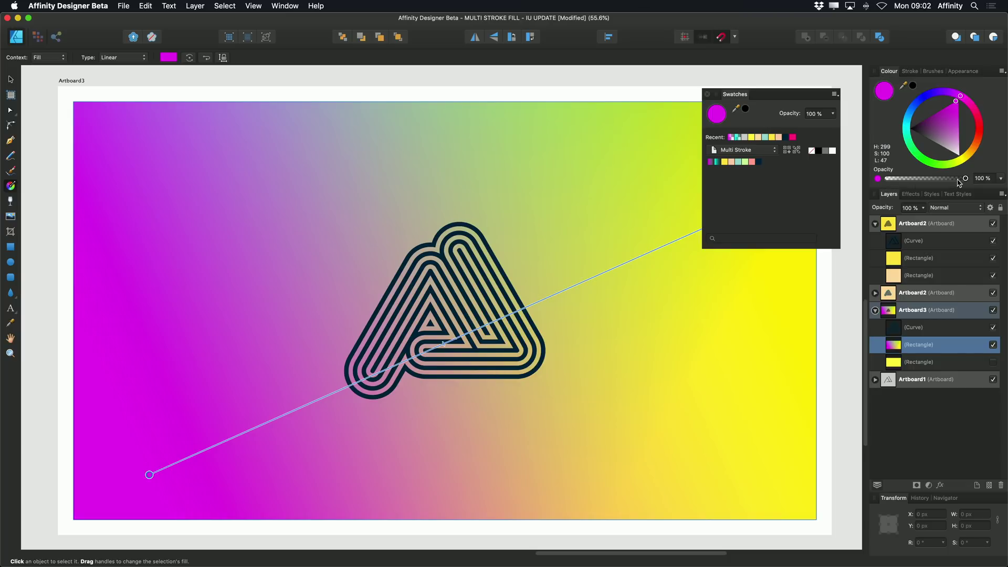
Fade the magenta stop to 56% opacity and review the cyan fill, purple fill and stroke.
left_click_drag(965, 178, 932, 179)
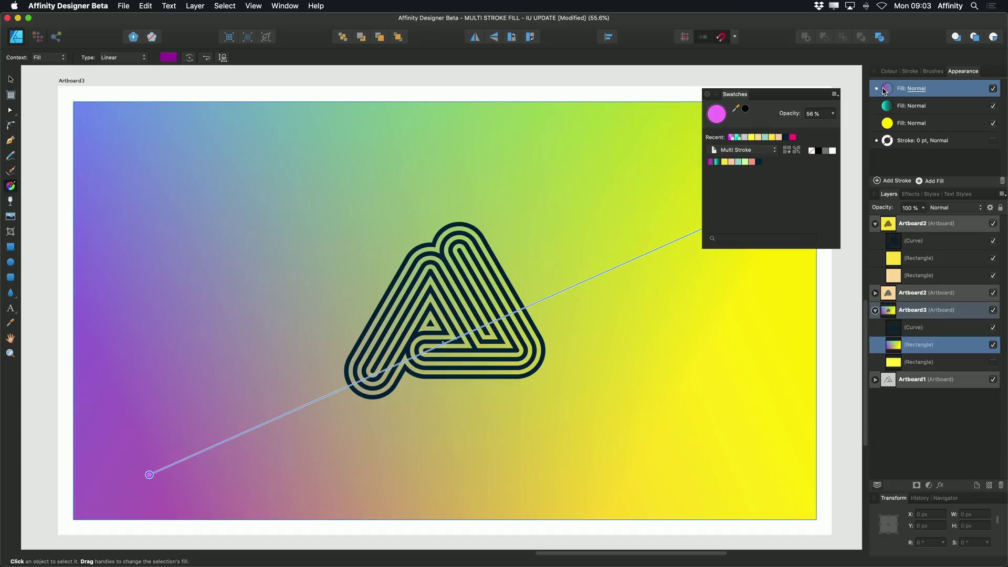
left_click(903, 108)
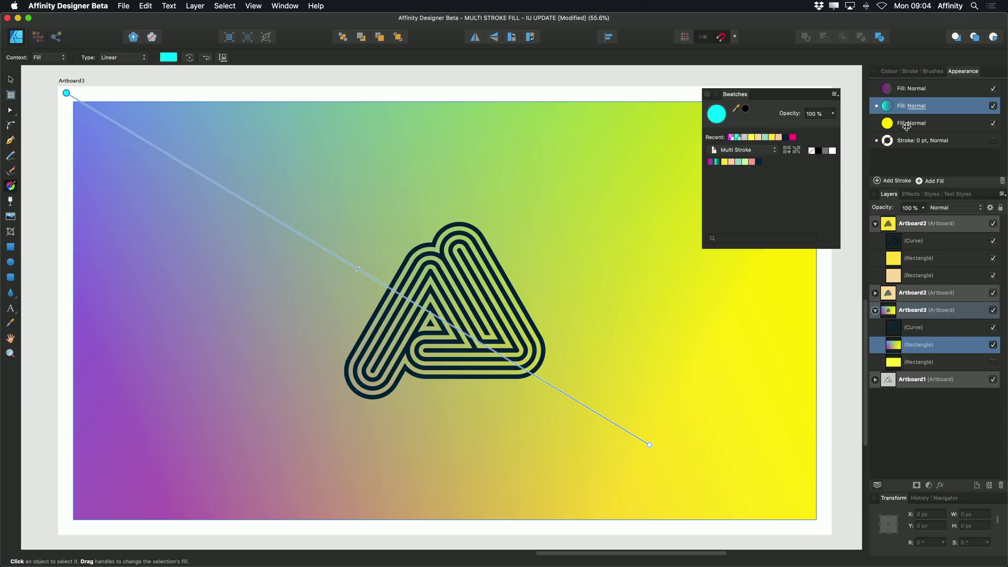
left_click(897, 90)
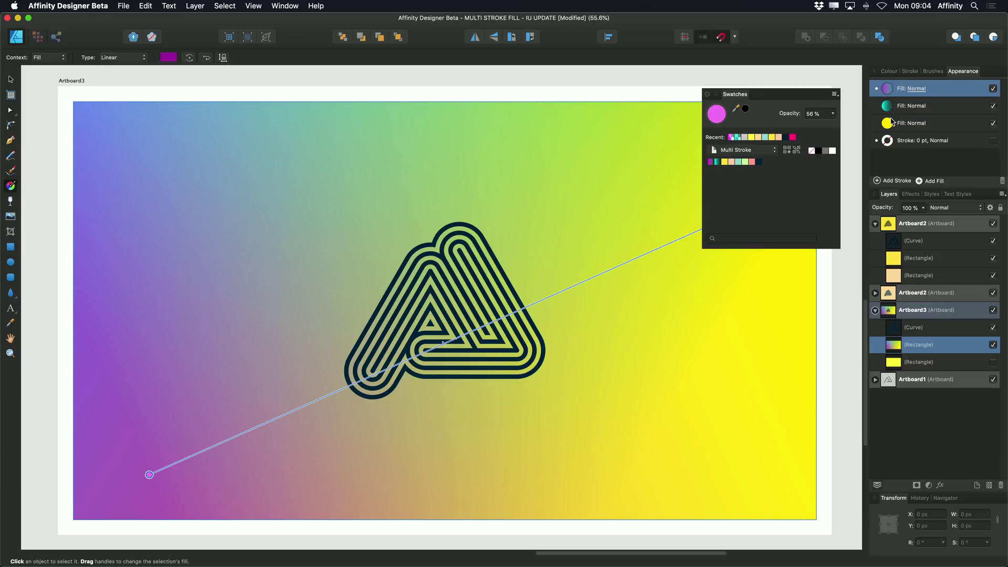
left_click(909, 142)
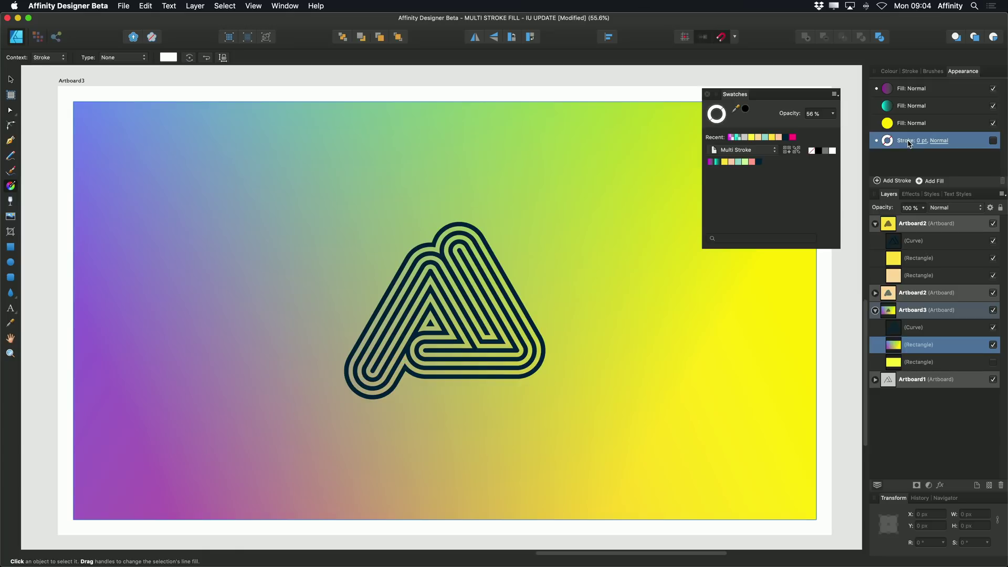